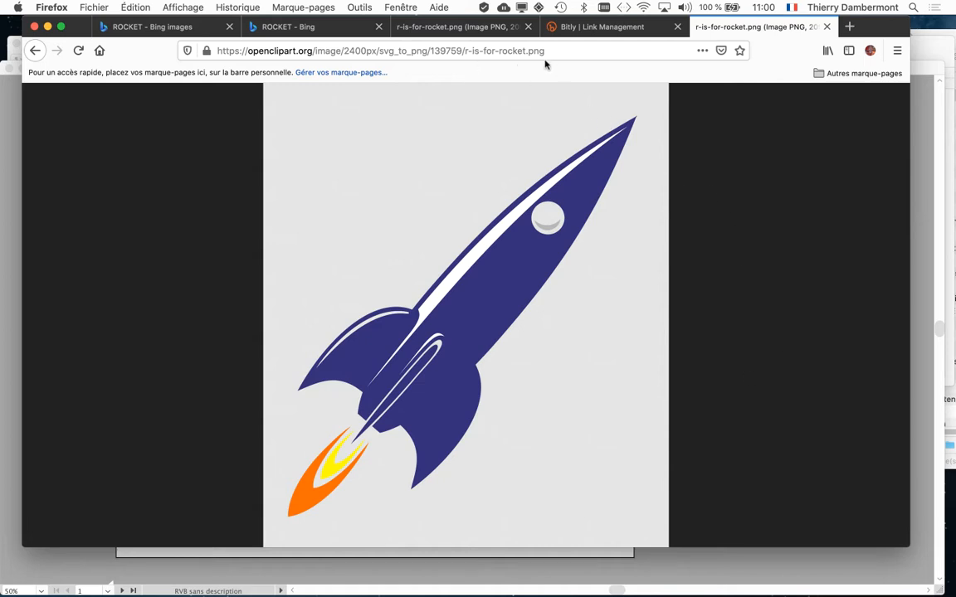
- Switch to TextEdit, highlight the short link bit.ly/ROCKET-MARS-2021, and return to the rocket image in Firefox
key(super+Tab)
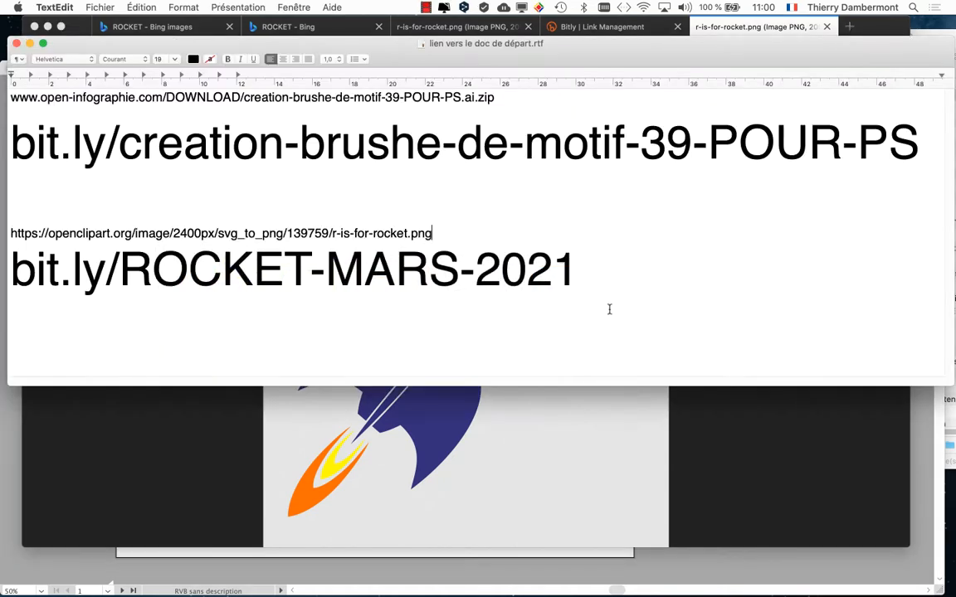
drag(577, 271, 4, 249)
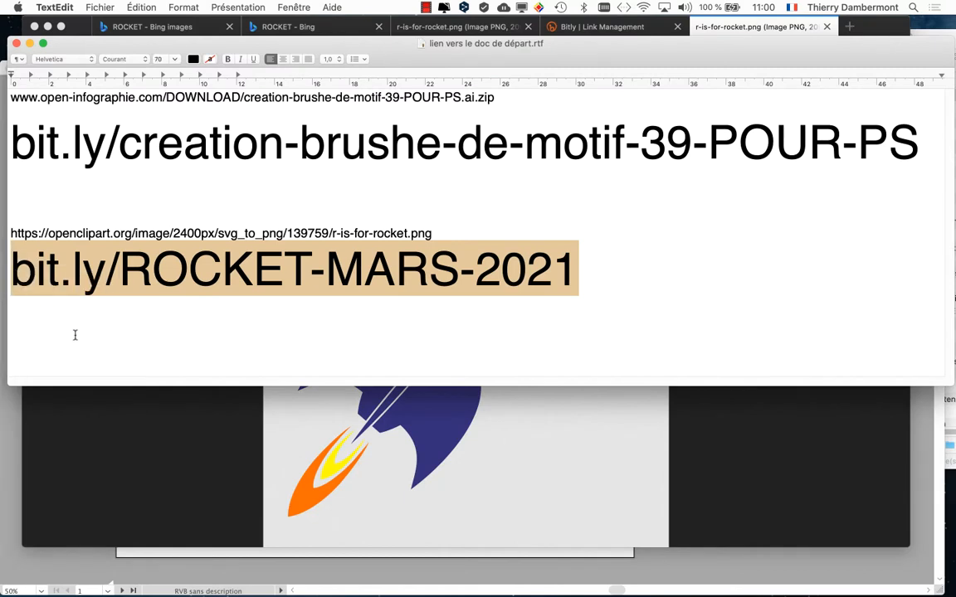
click(252, 391)
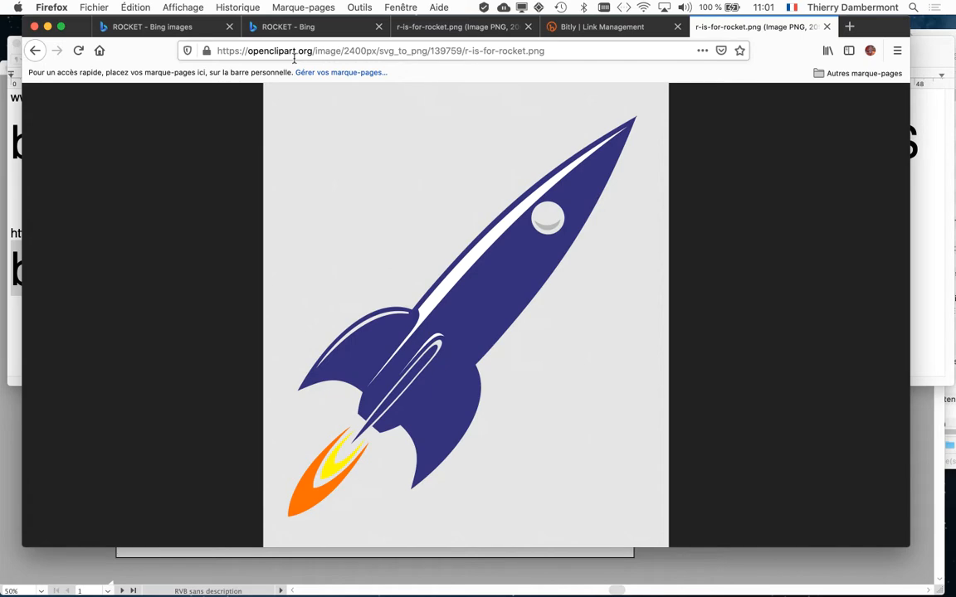
- Examine the public-domain clip-art image results for ROCKET, the blue rocket's detail view and its full-size PNG
click(478, 31)
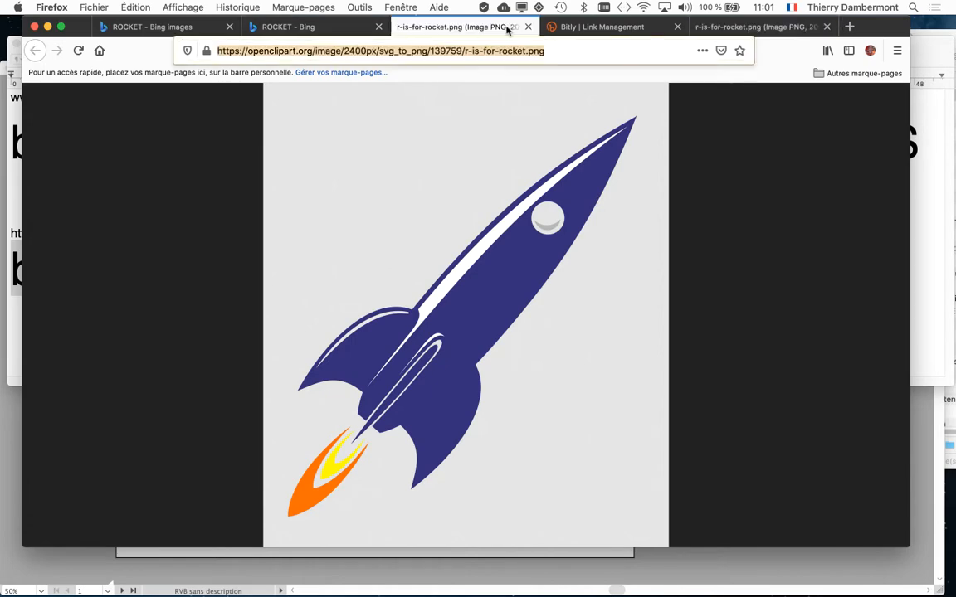
click(287, 27)
click(127, 27)
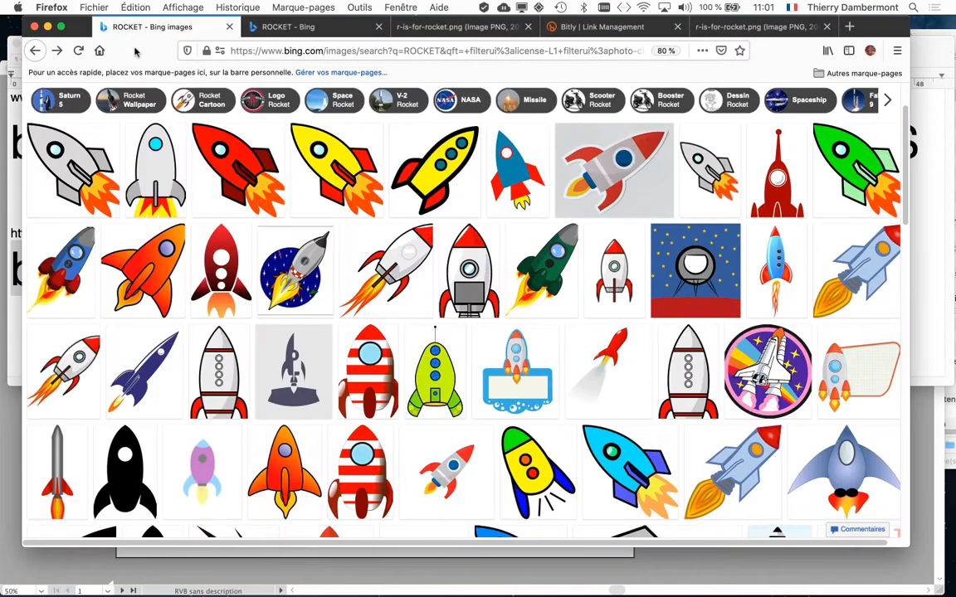
scroll(375, 179, up, 2)
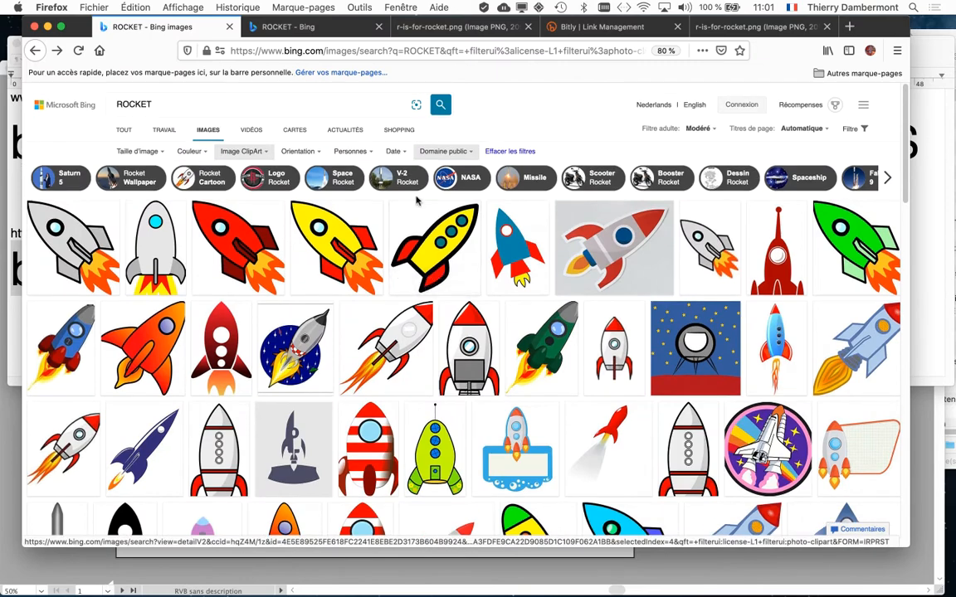
click(150, 107)
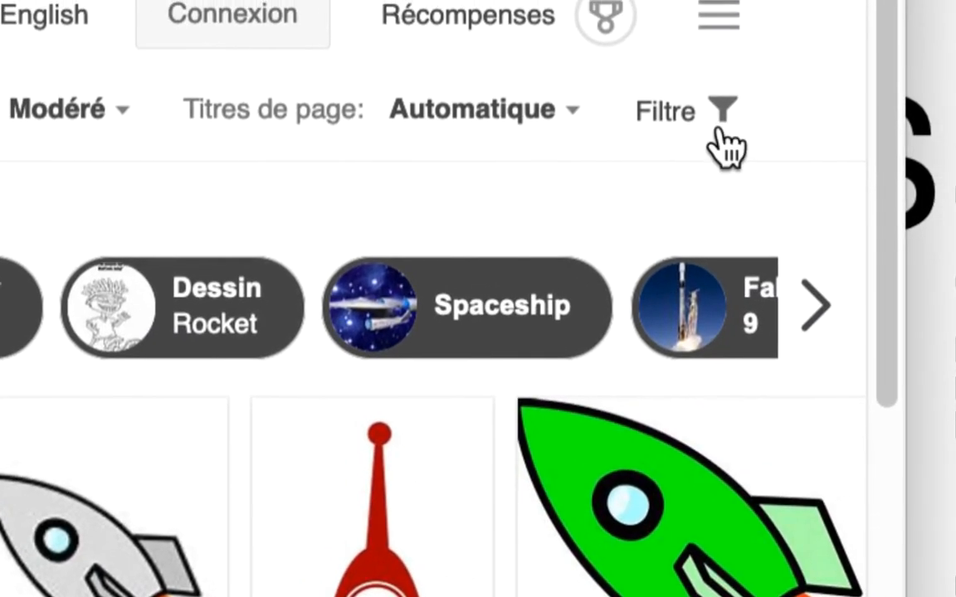
click(718, 135)
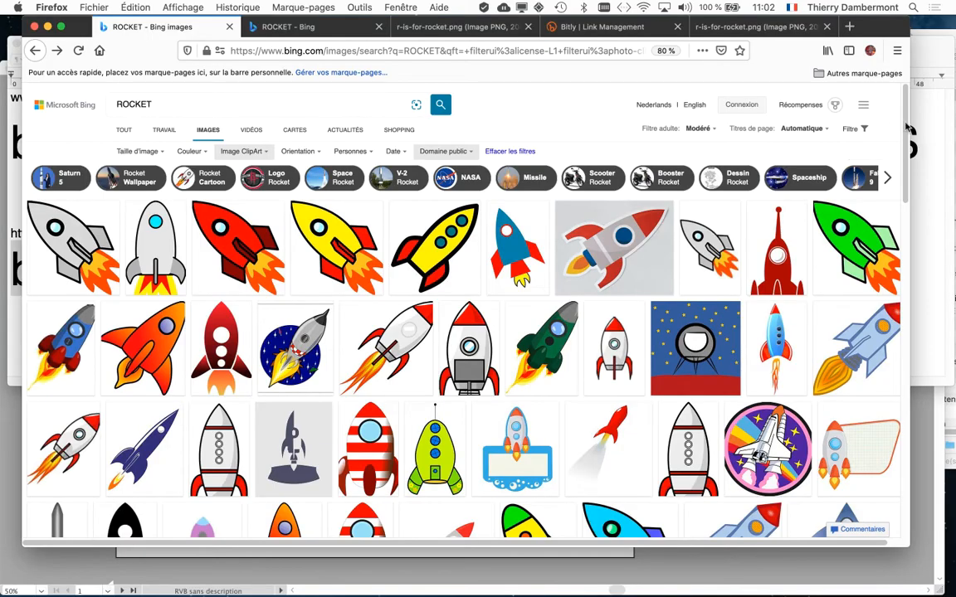
scroll(538, 406, down, 5)
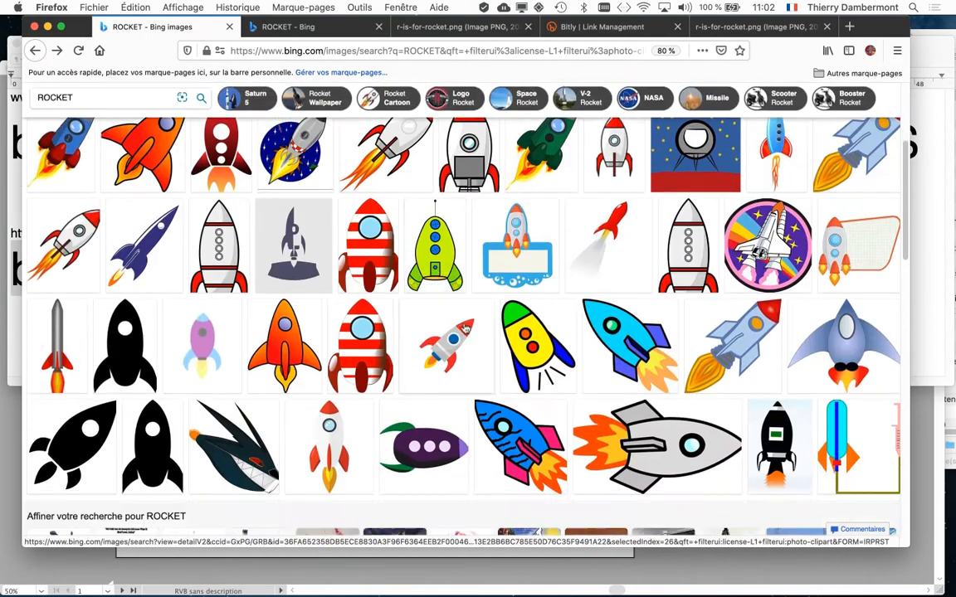
scroll(463, 325, down, 4)
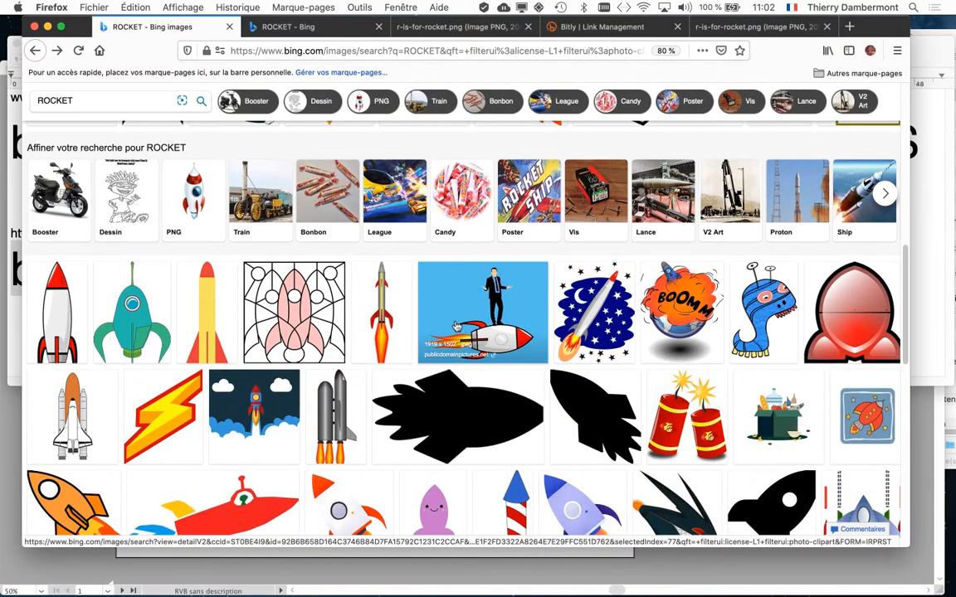
click(288, 27)
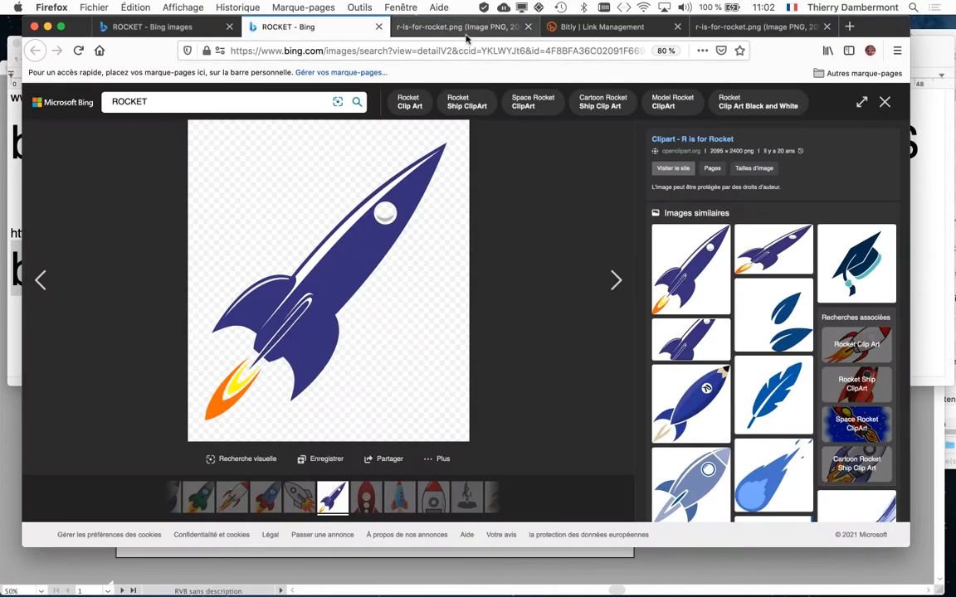
click(420, 29)
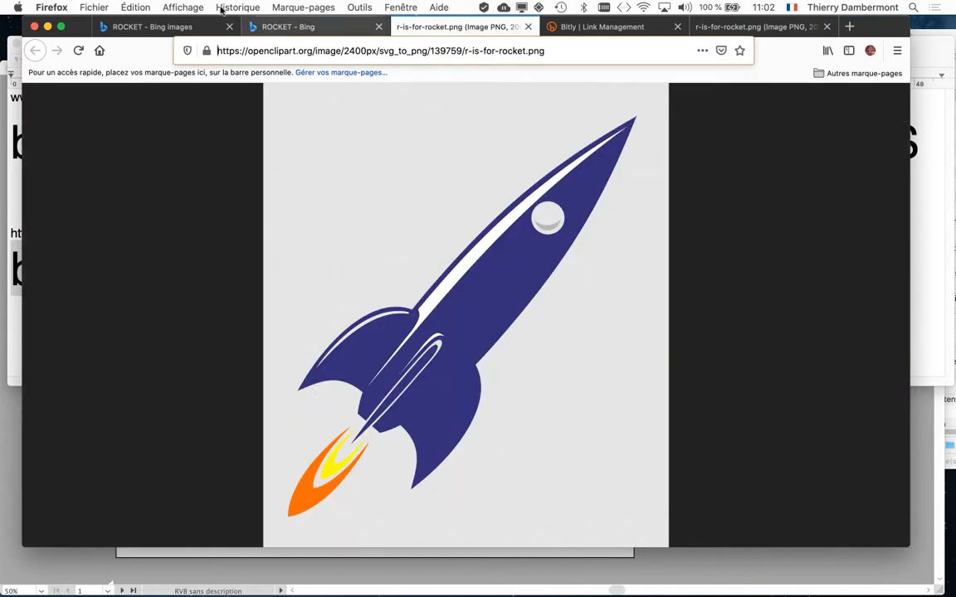
- Minimize the browser window to view the rocket links in the text document, and restore the r-is-for-rocket.png window
click(47, 27)
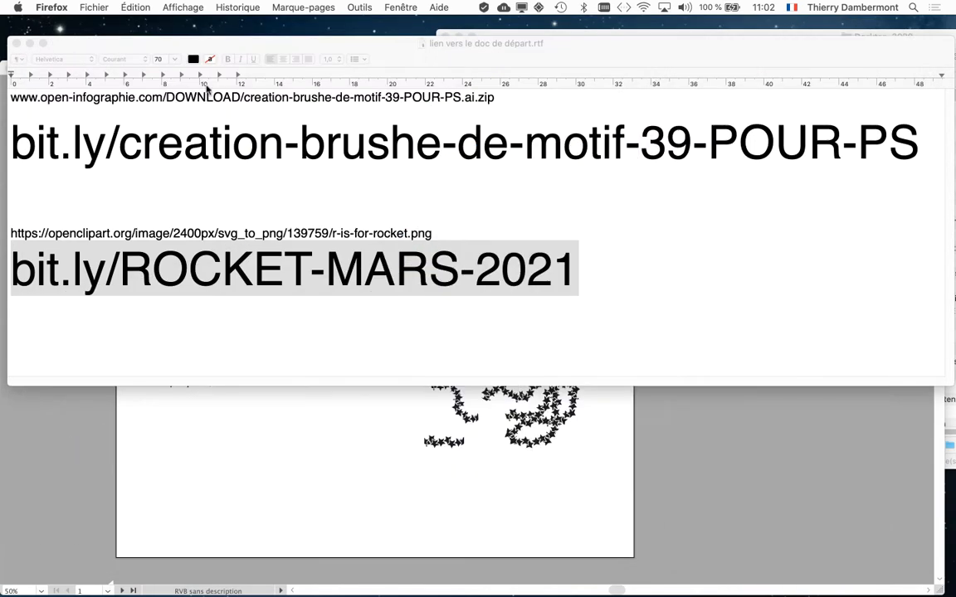
click(297, 277)
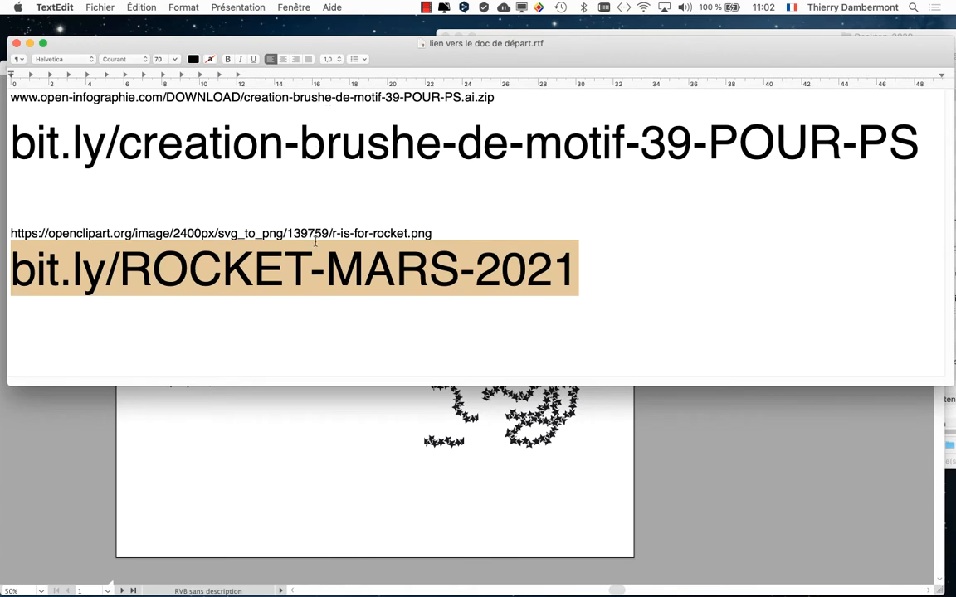
key(super+Tab)
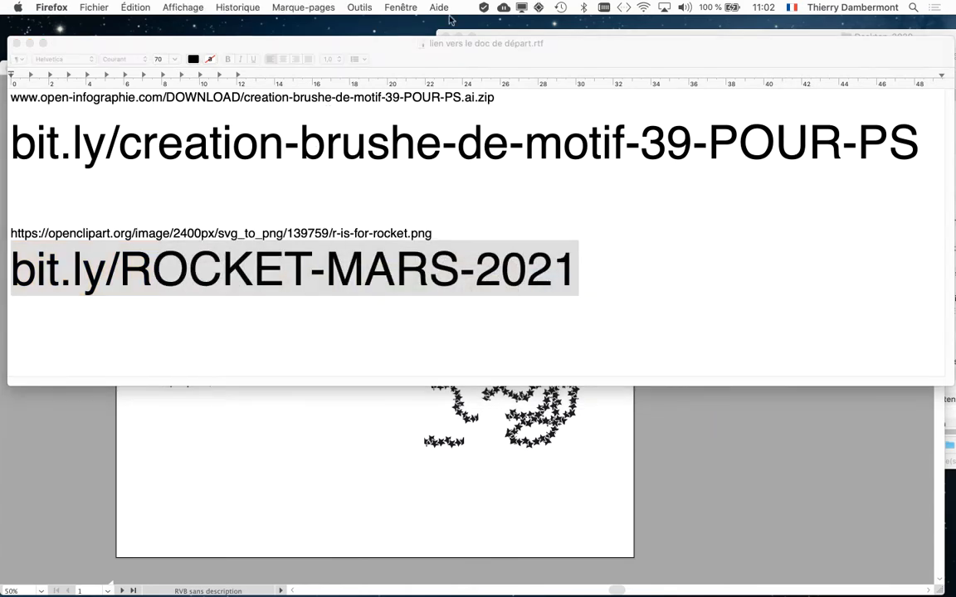
click(410, 8)
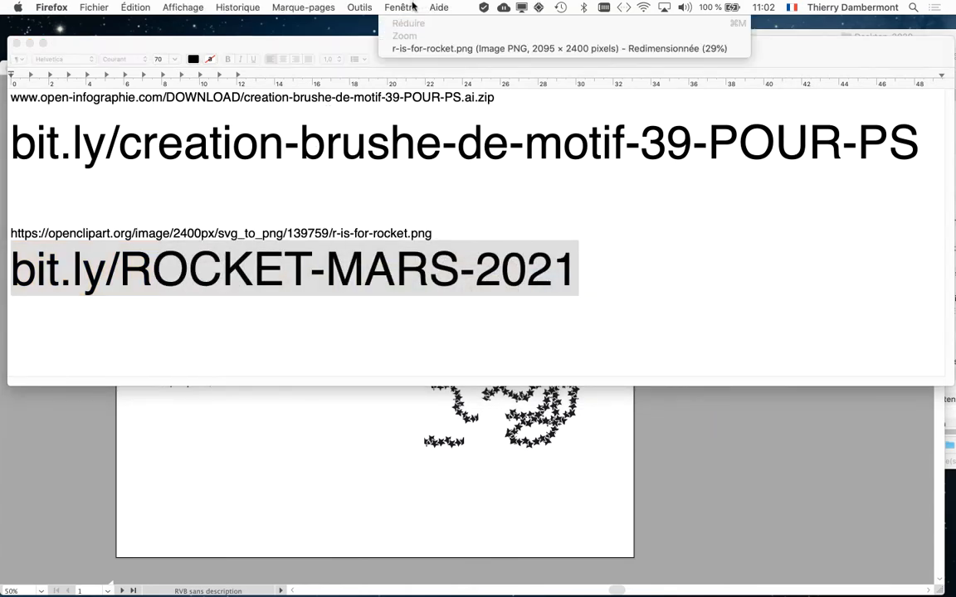
click(453, 48)
- Save the rocket image as r-is-for-rocket.png in the folder SUITE 4 DE L'INTRODUCTION AUX BRUSHES DE MOTIFS
right_click(488, 260)
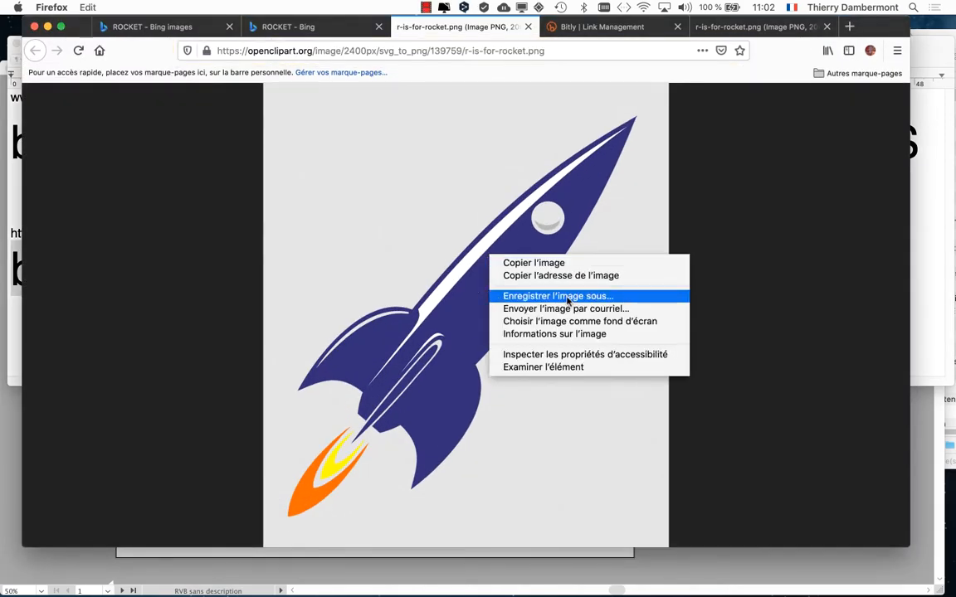
click(568, 297)
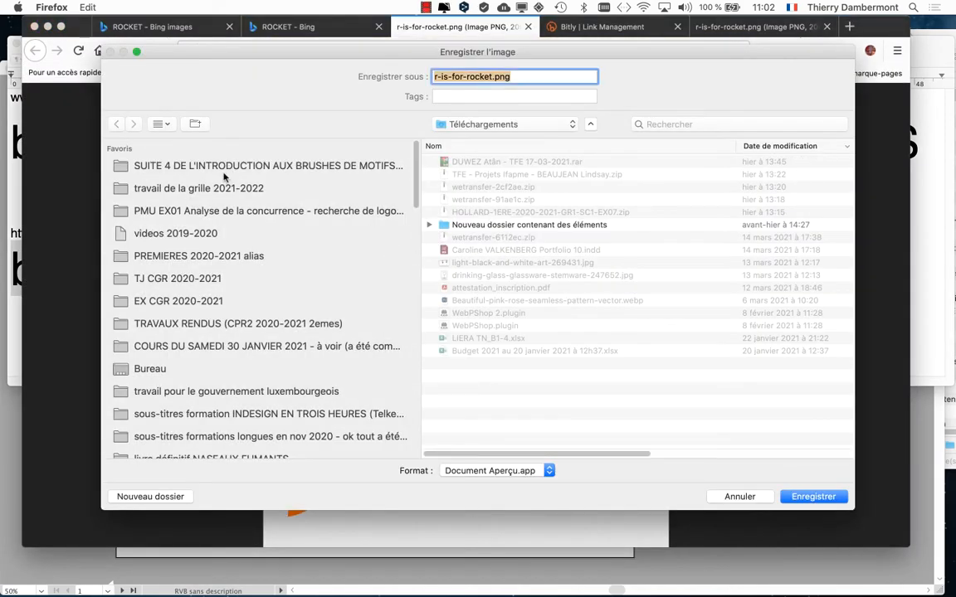
click(222, 170)
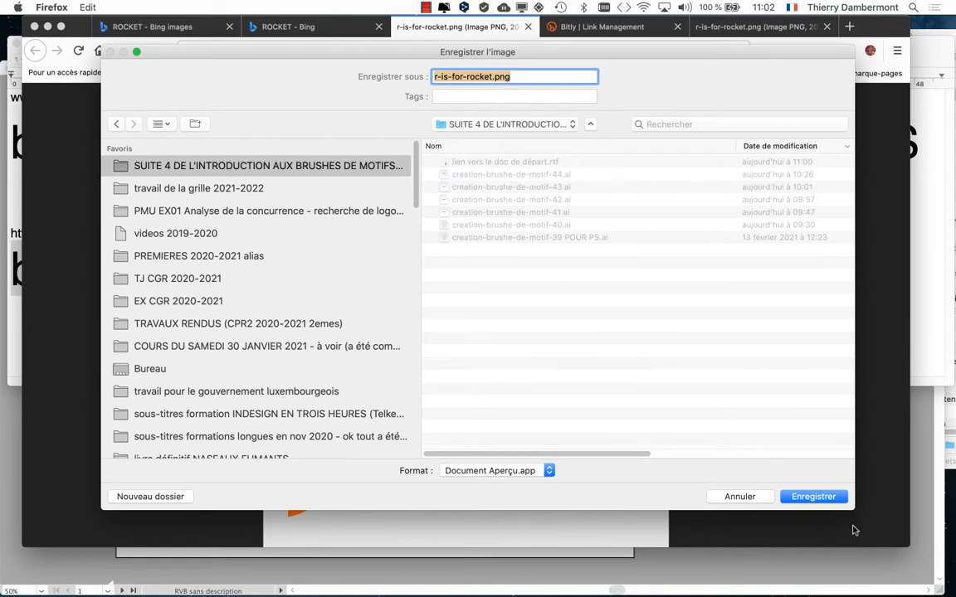
drag(517, 55, 10, 460)
drag(317, 460, 192, 287)
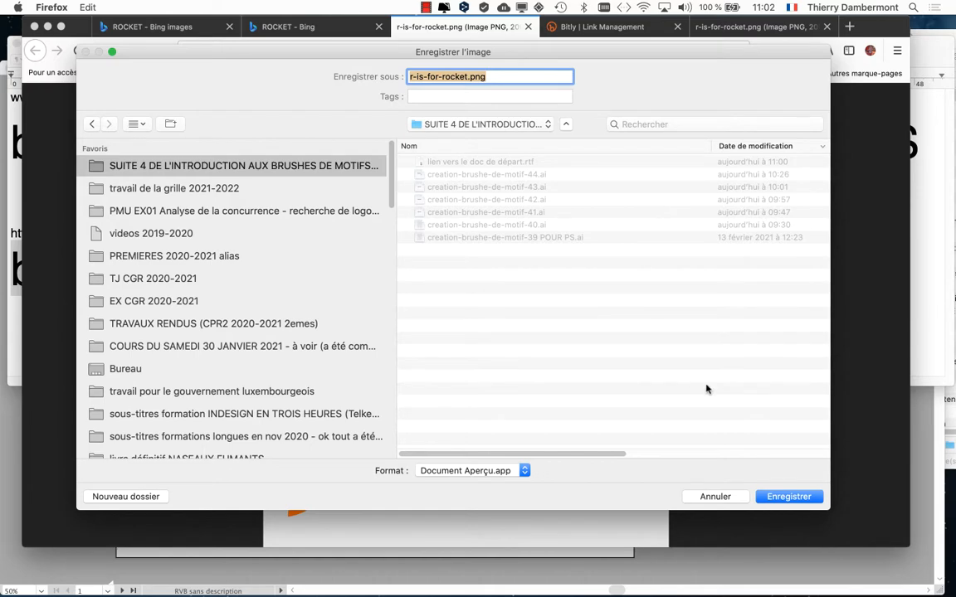
click(799, 501)
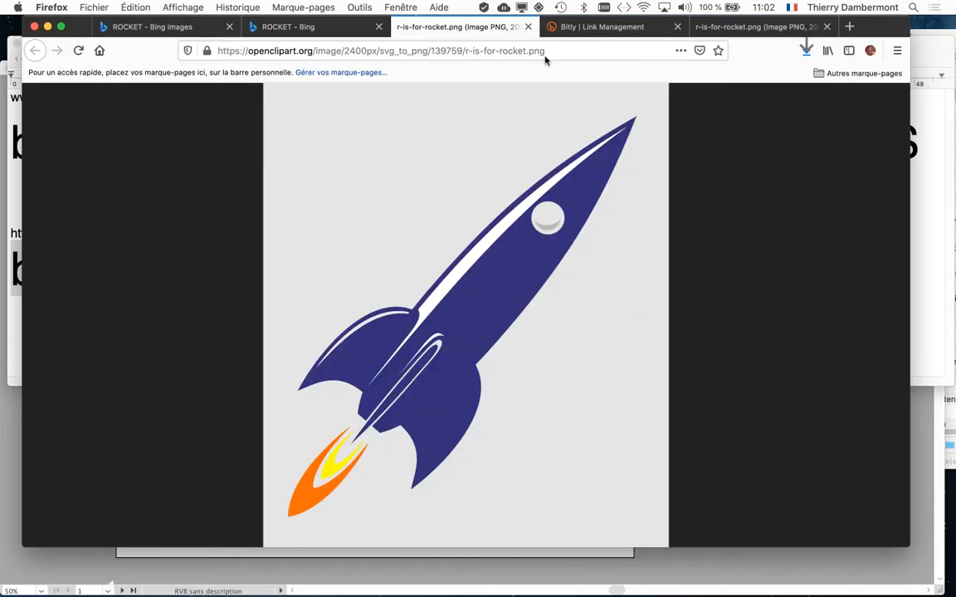
- Minimize the browser, switch to Illustrator's creation-brushe-de-motif-44.ai and display the layers list (Calques) clear of the brushes list
click(46, 28)
click(670, 438)
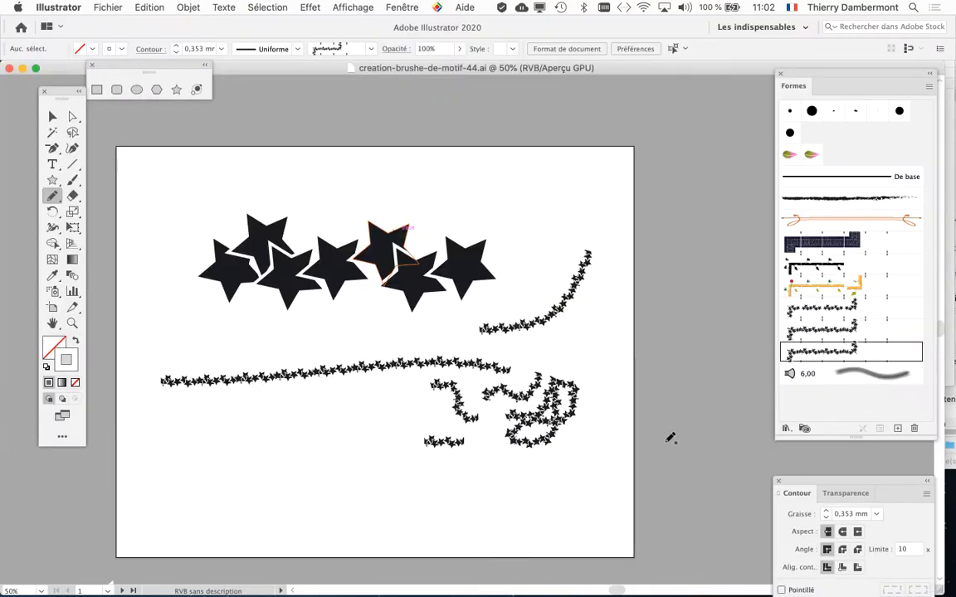
scroll(591, 375, down, 3)
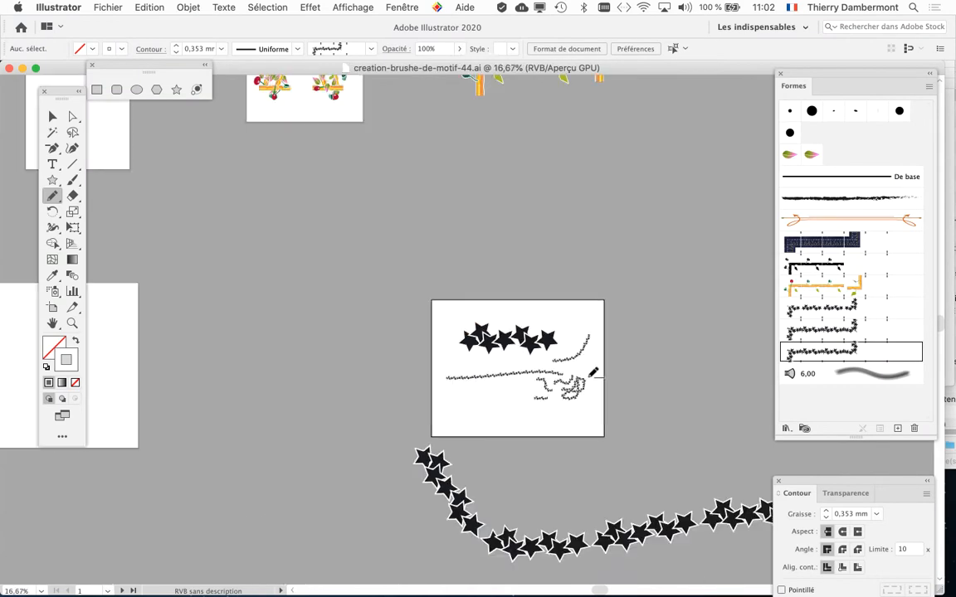
drag(206, 356, 509, 289)
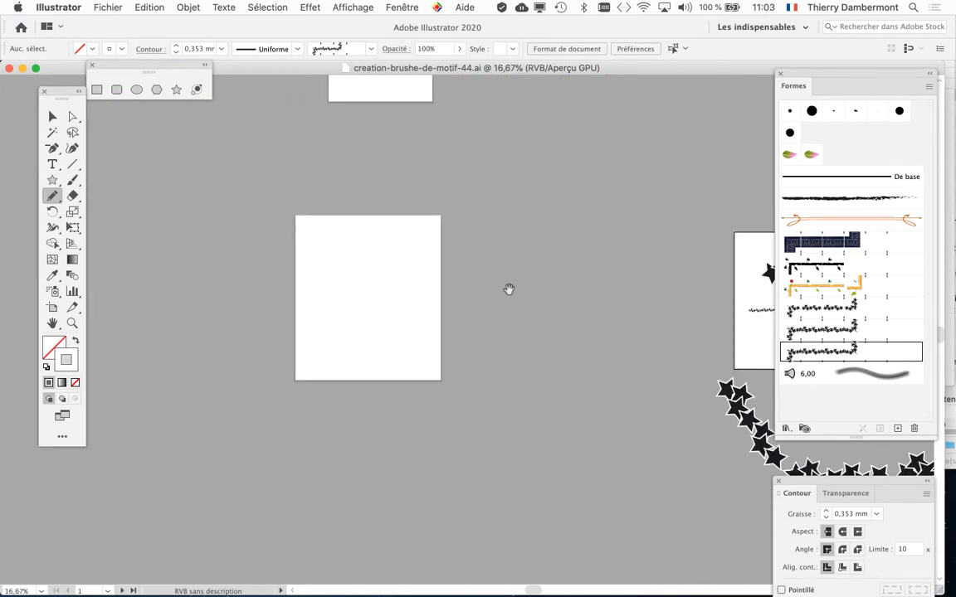
click(402, 7)
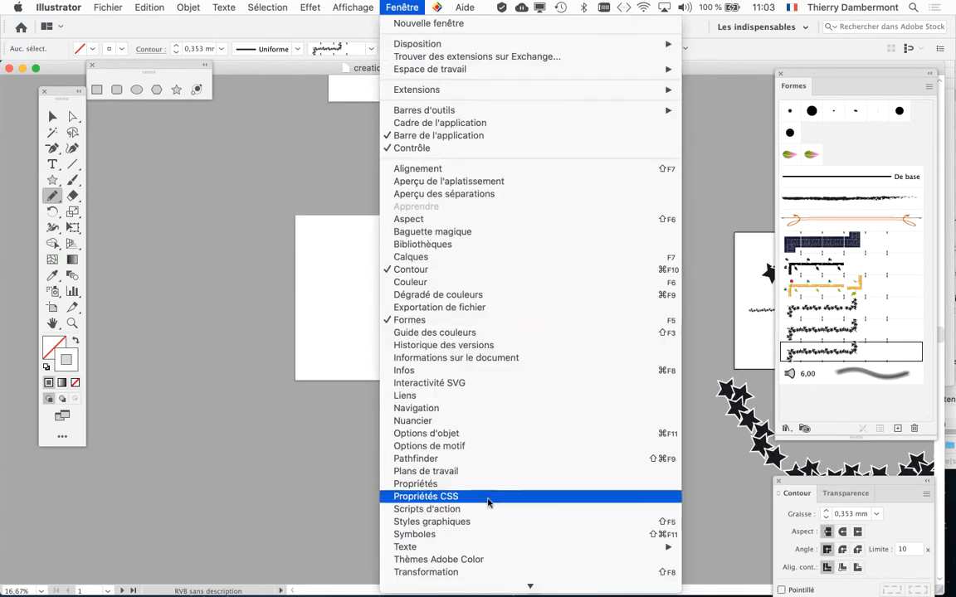
click(484, 260)
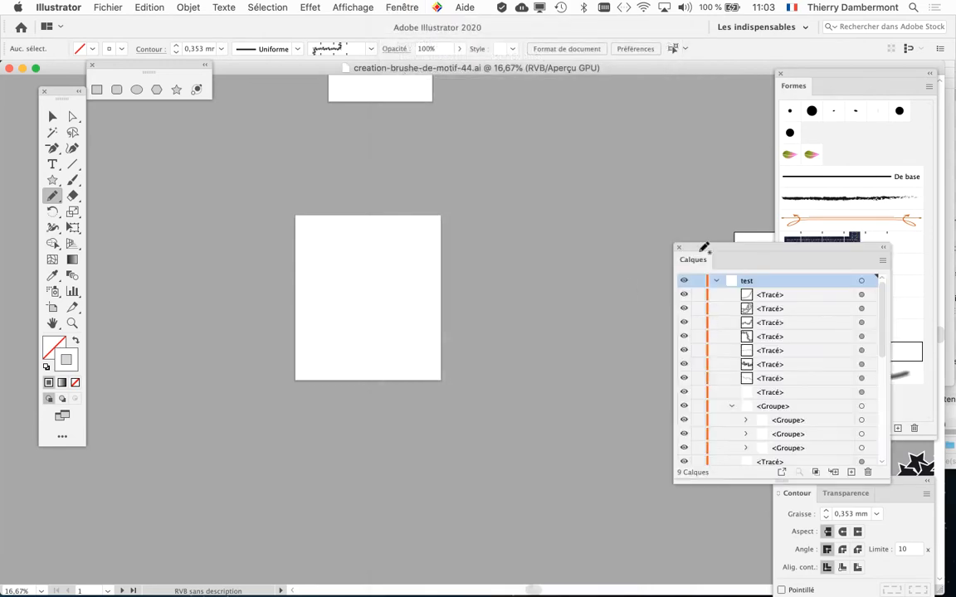
drag(703, 254, 522, 119)
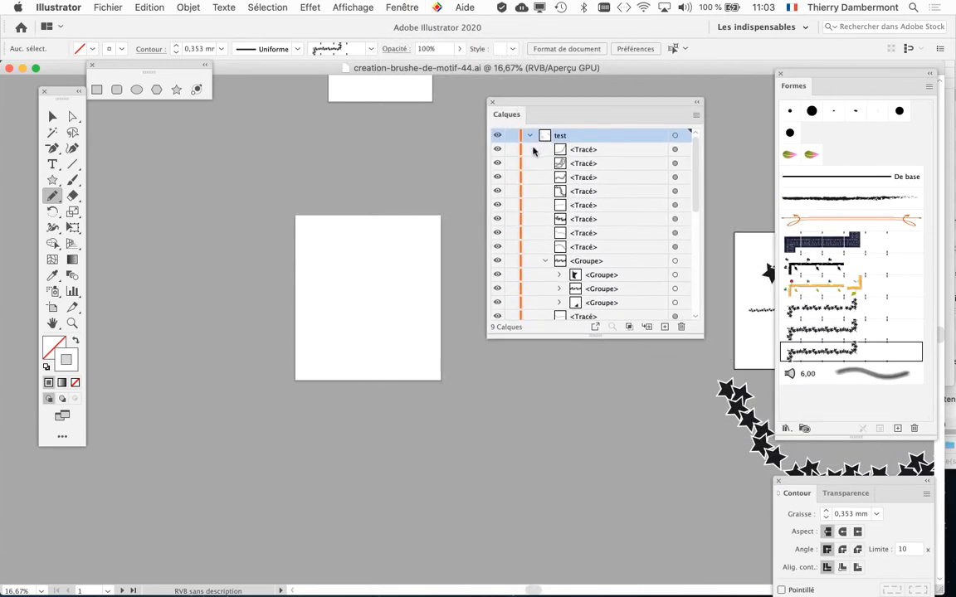
- Collapse the test layer and make the locked fond layer visible, keeping the layers list clear of the star artboard
click(529, 136)
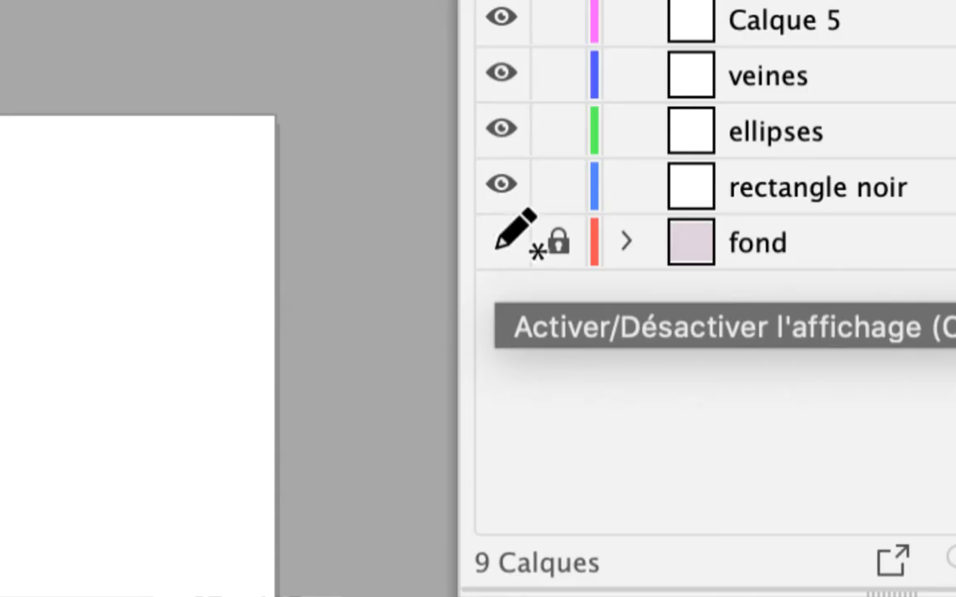
click(497, 247)
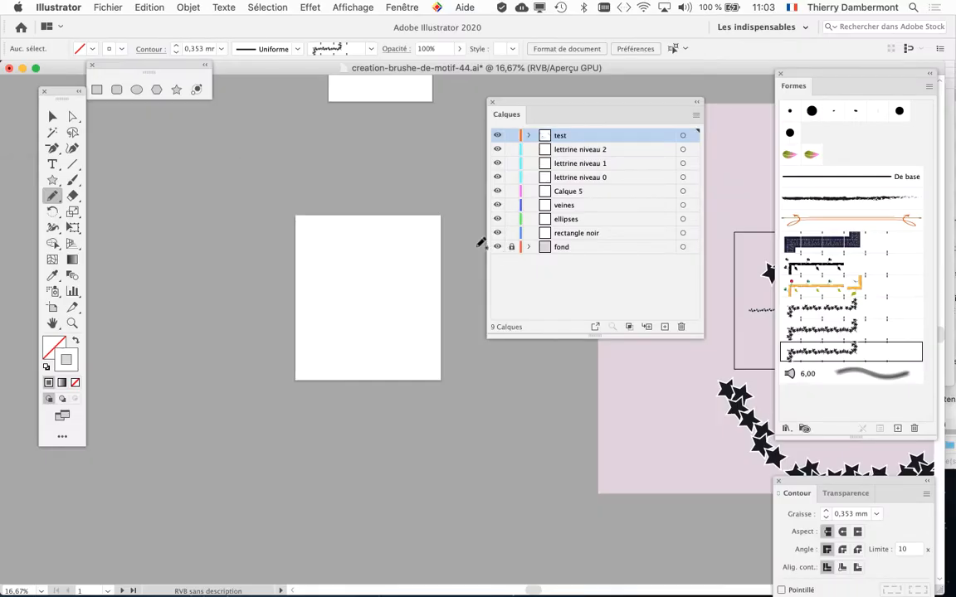
scroll(480, 242, right, 10)
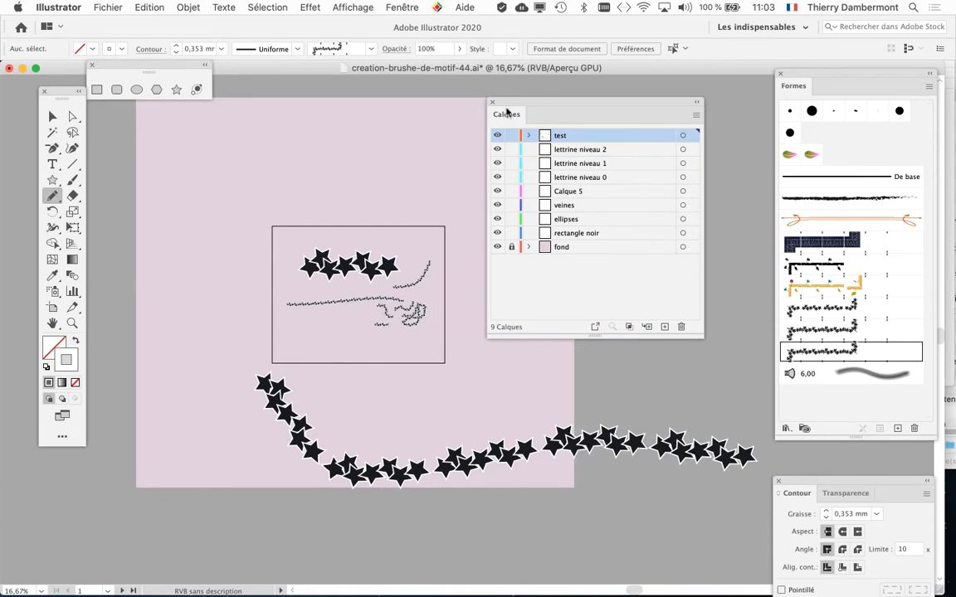
drag(512, 111, 582, 97)
key(super+plus)
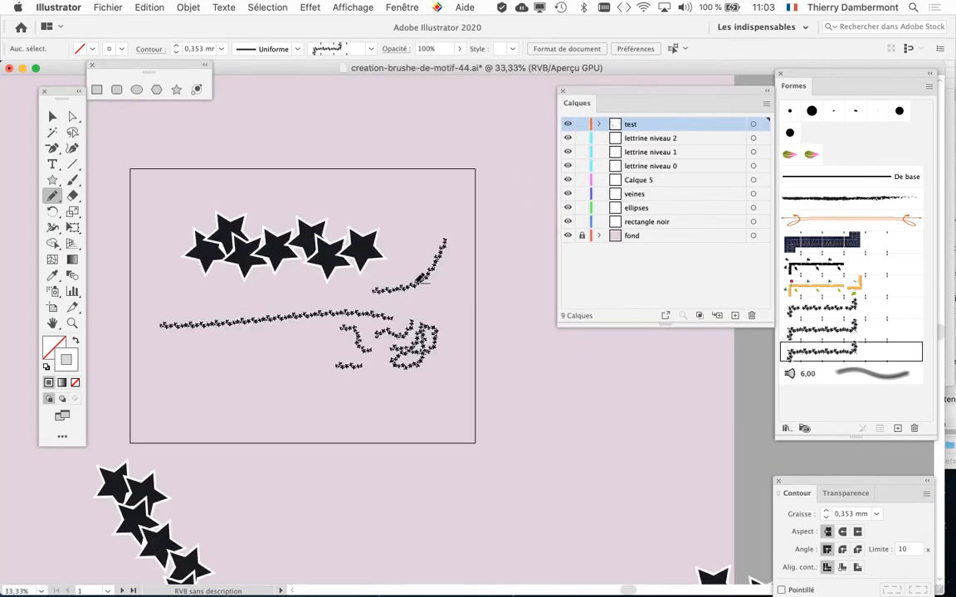
- Select the stars and star-brush strokes on the artboard, move them off its lower-right side and deselect them
click(52, 116)
drag(116, 155, 432, 356)
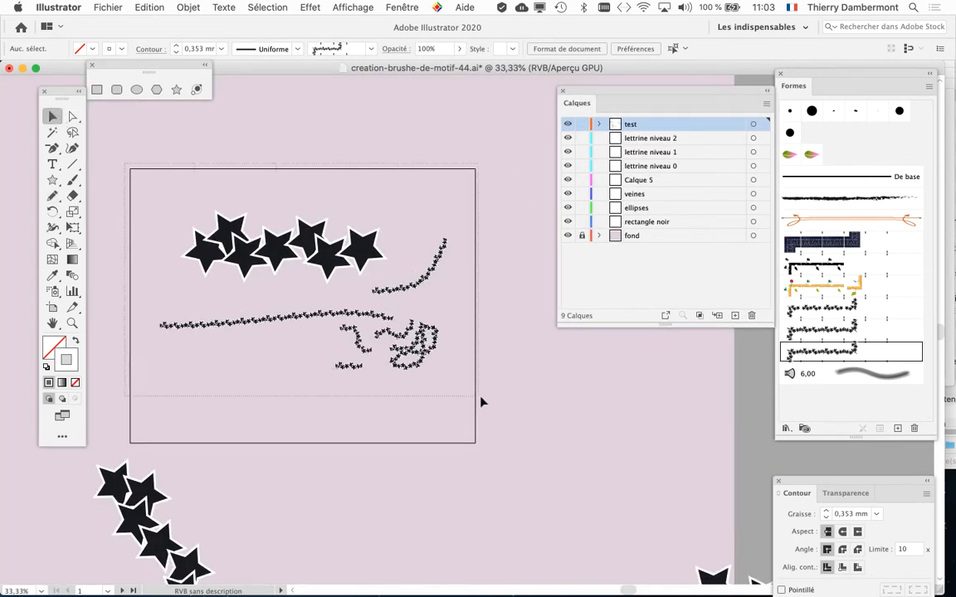
drag(288, 324, 742, 491)
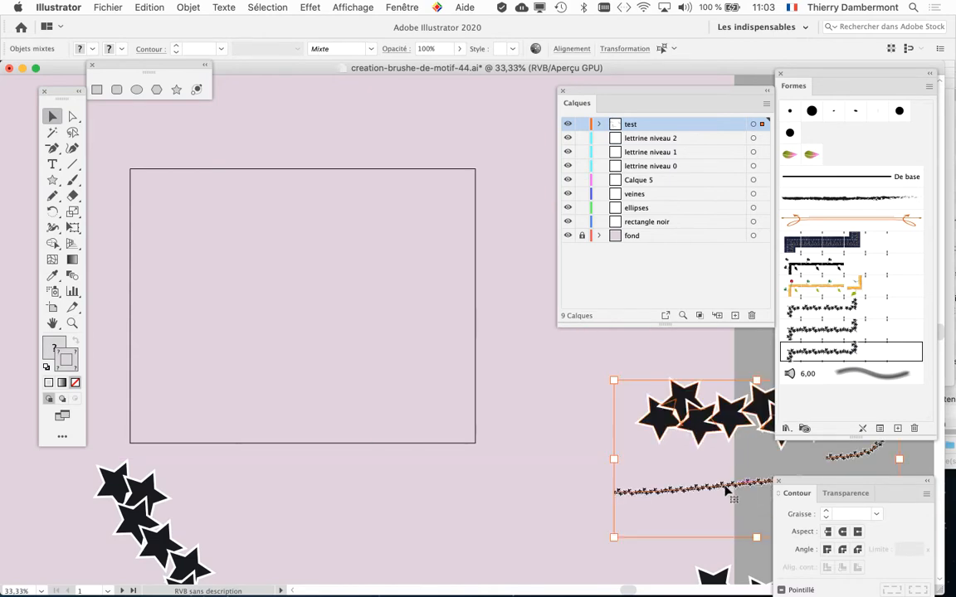
click(484, 391)
- Add a new layer above the test layer
scroll(269, 302, down, 1)
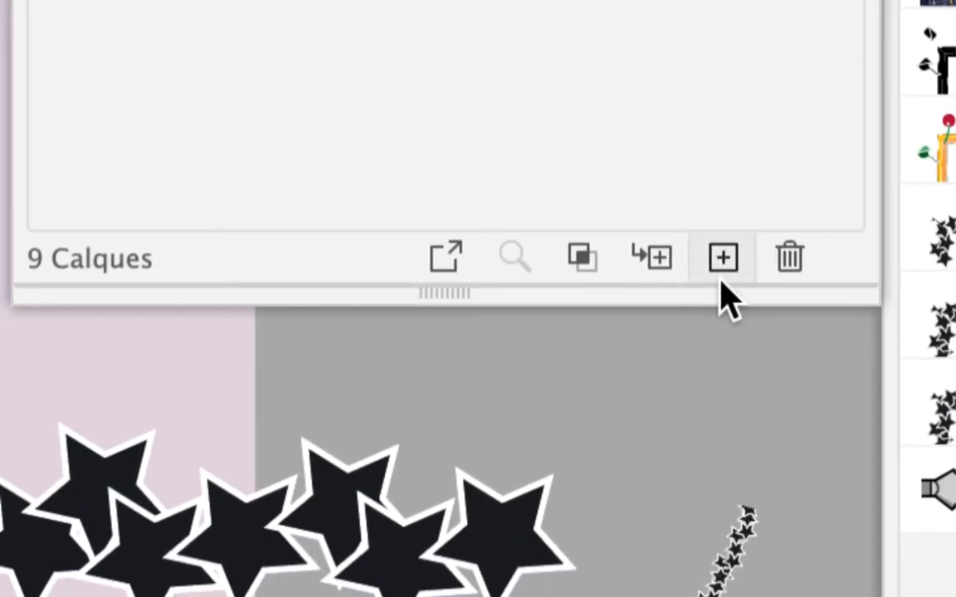
click(721, 270)
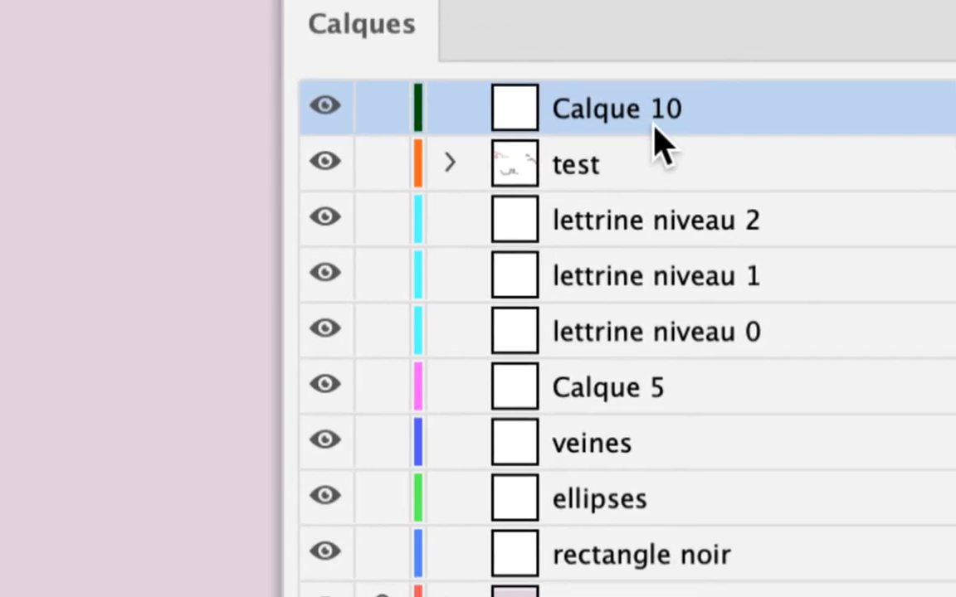
- Rename the new layer Calque 10 as fusée
double_click(654, 126)
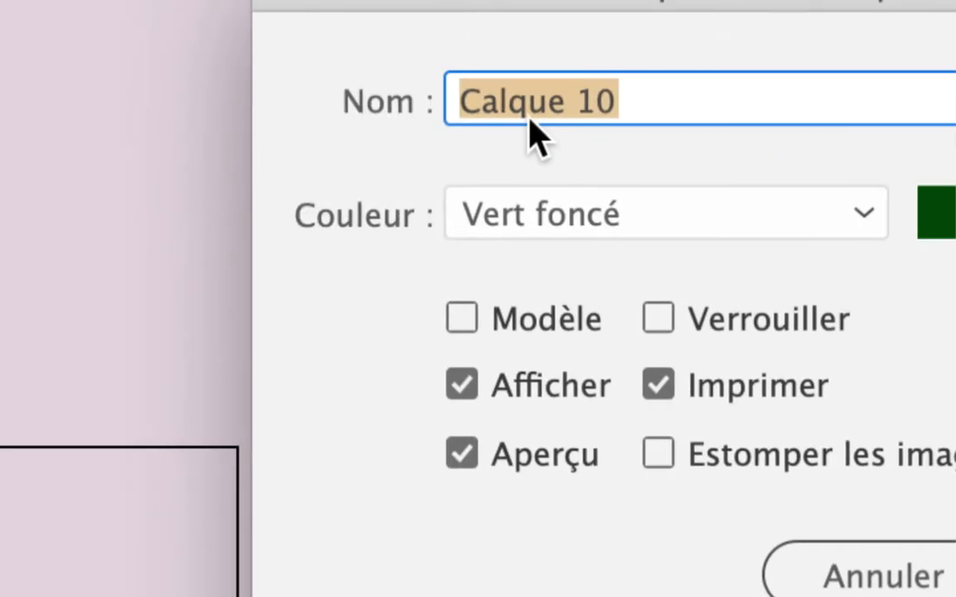
text(fusée)
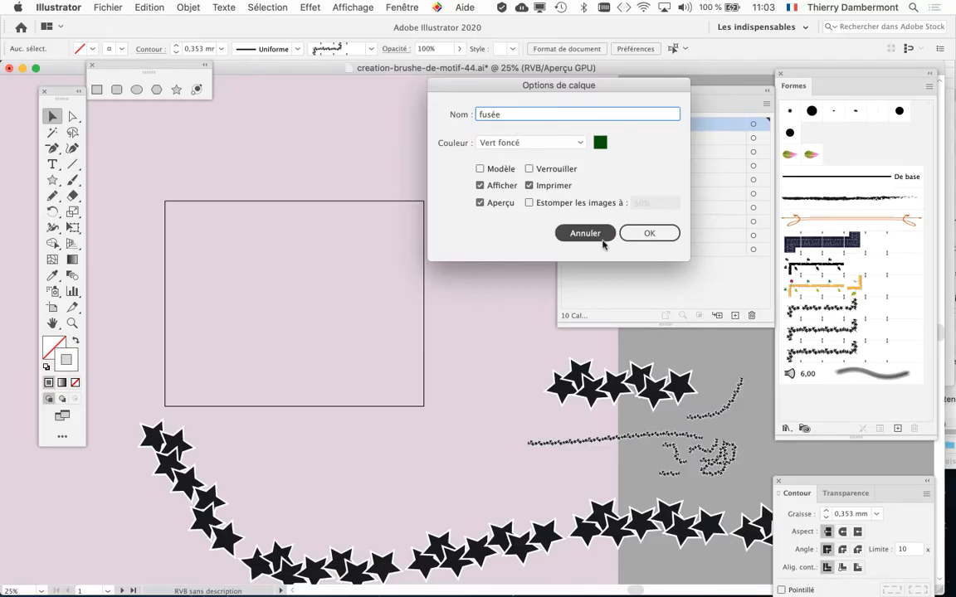
click(641, 234)
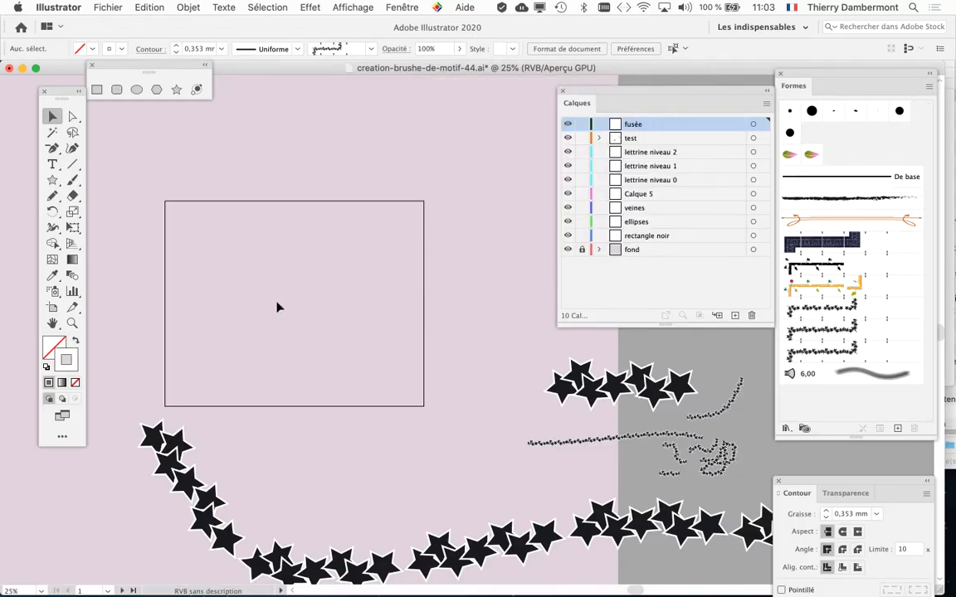
- Import r-is-for-rocket.png onto the fusée layer, sized to fit inside the black-outlined rectangle of the artboard
click(108, 7)
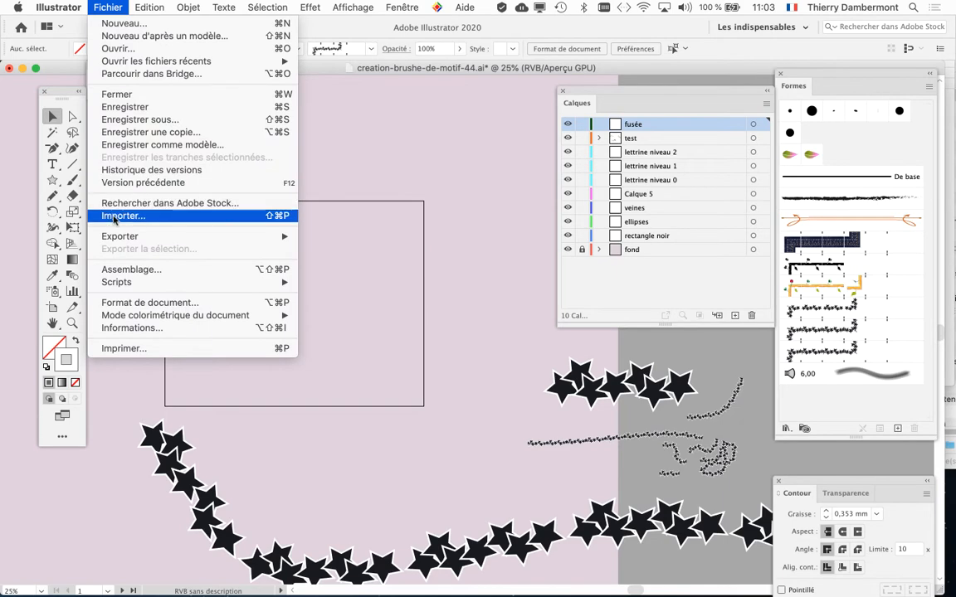
click(114, 215)
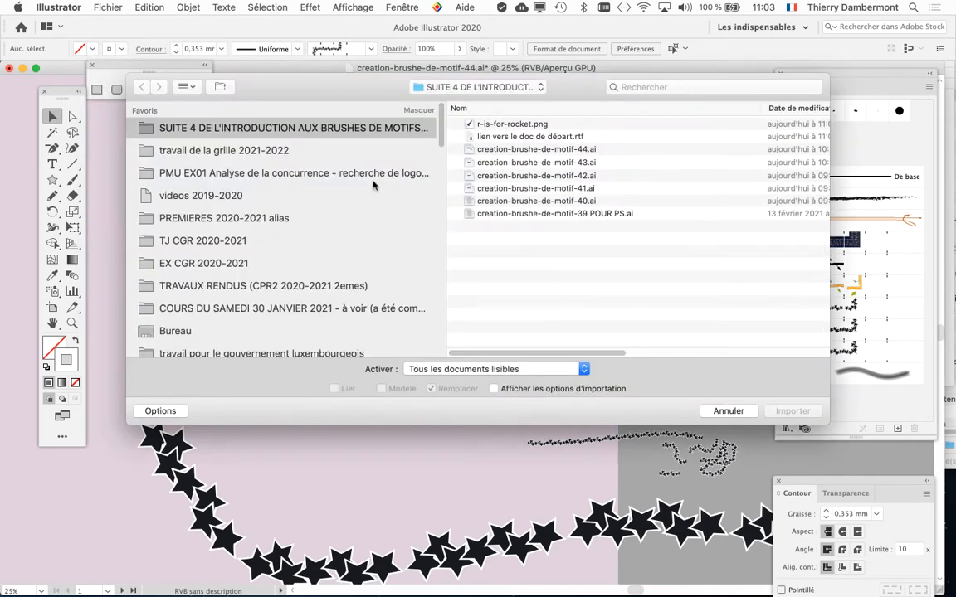
click(501, 125)
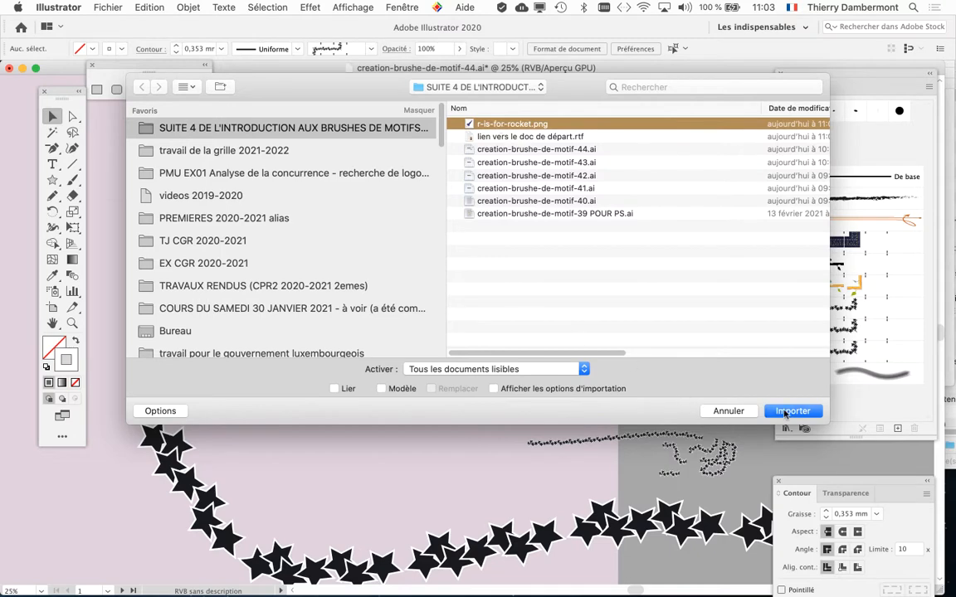
click(792, 412)
drag(193, 226, 406, 358)
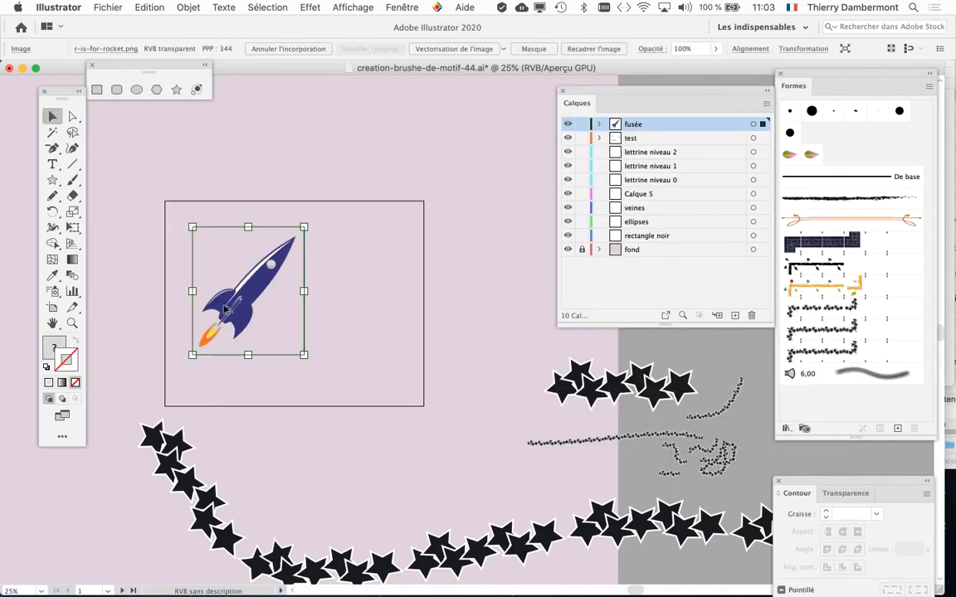
- Open the Image Trace settings (Vectorisation de l'image) for the rocket image and place them clear of the rocket
scroll(208, 283, up, 3)
scroll(332, 307, up, 2)
scroll(332, 307, left, 2)
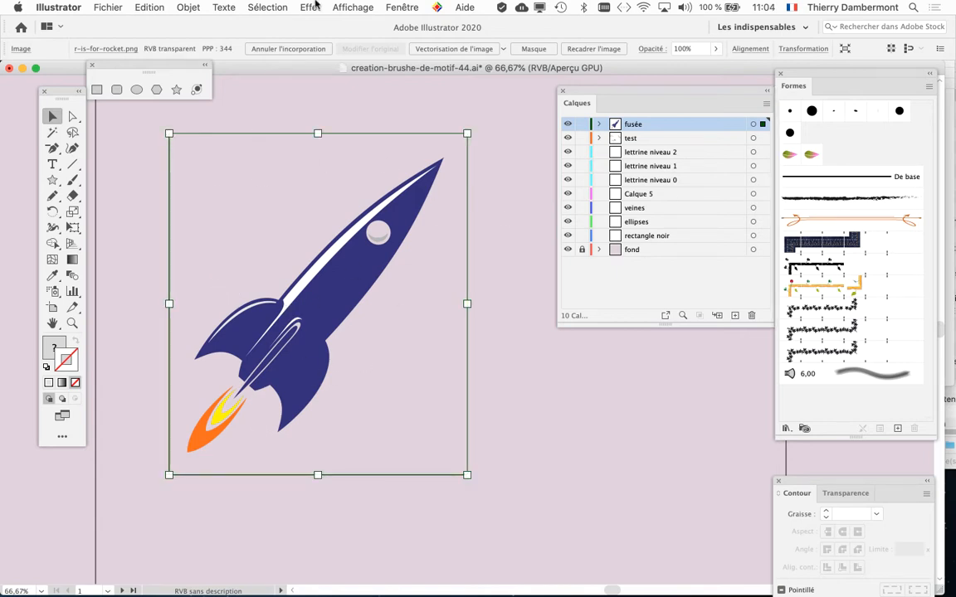
drag(251, 218, 218, 201)
click(402, 8)
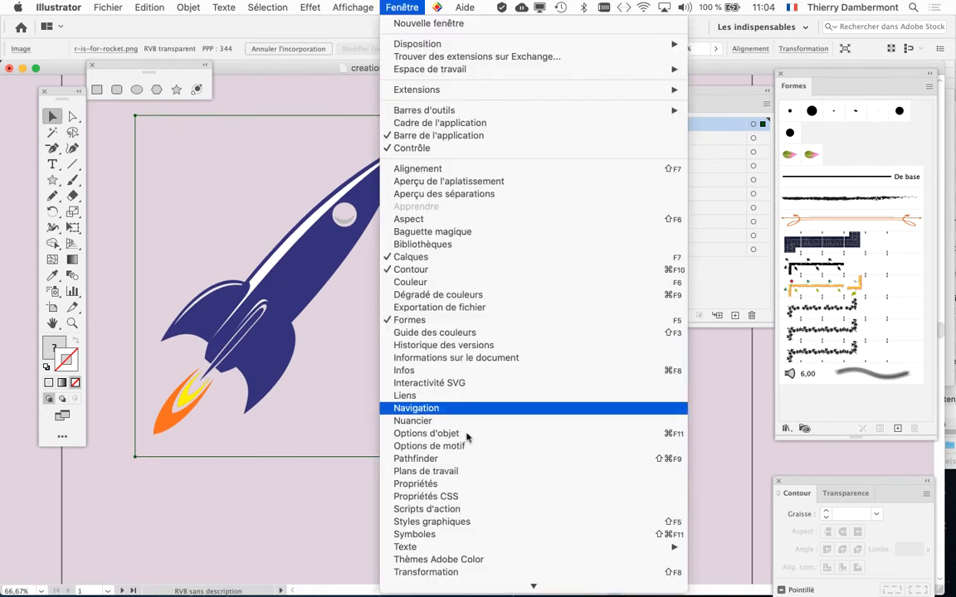
mouse_move(519, 589)
click(518, 513)
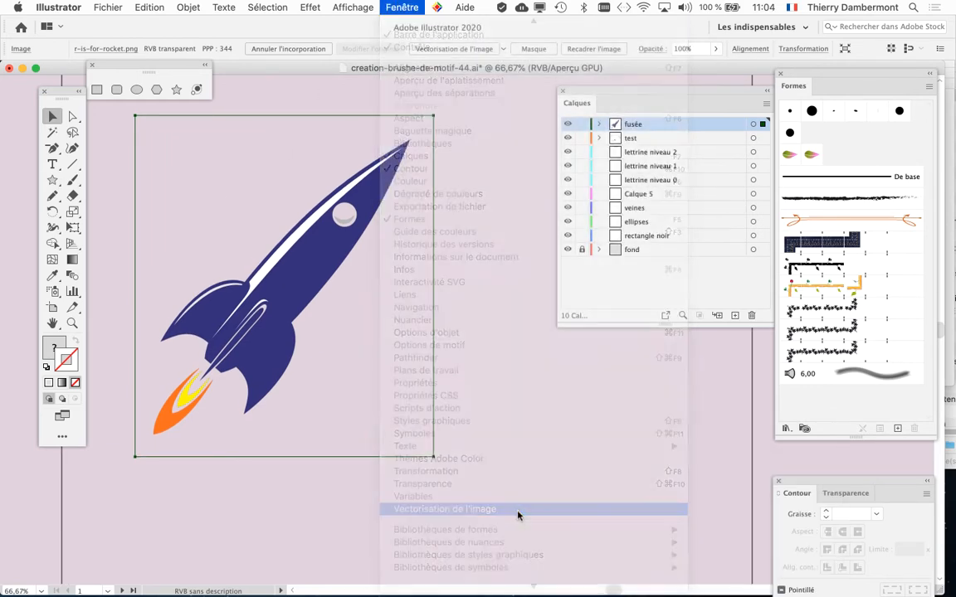
drag(780, 120, 539, 87)
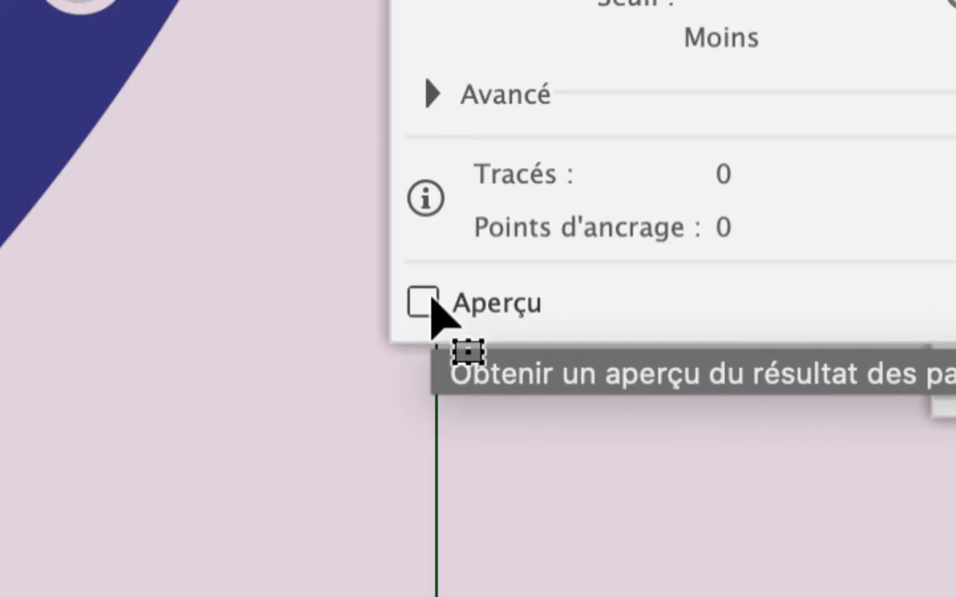
- Preview the rocket's black-and-white trace, continue despite its large size, and set the threshold (Seuil) to 181
click(431, 300)
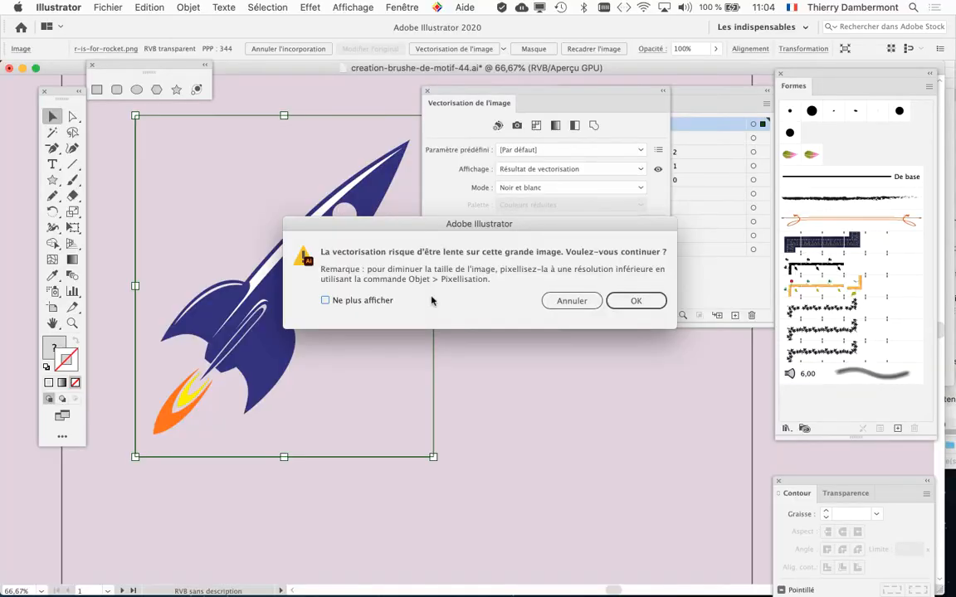
drag(585, 238, 590, 379)
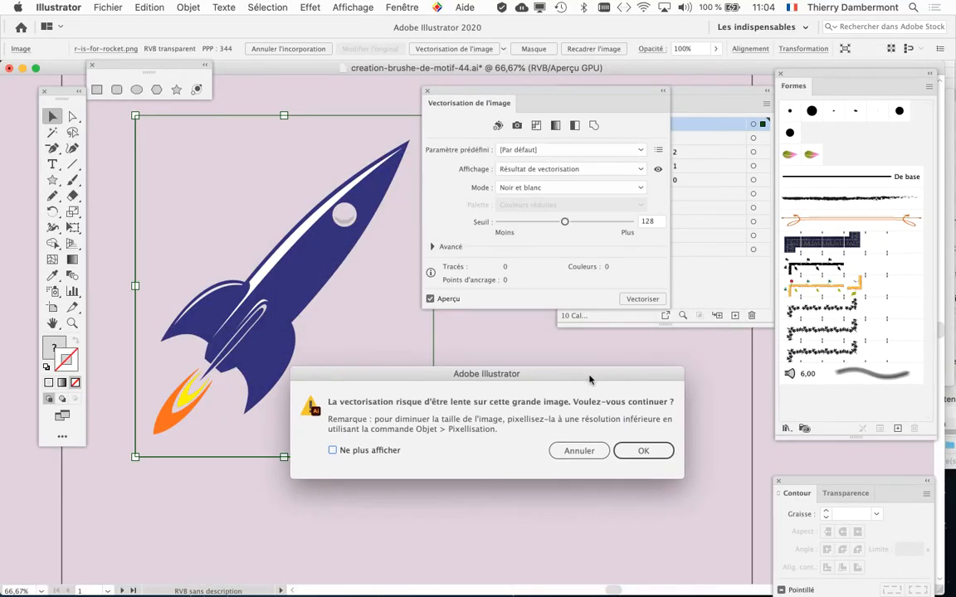
click(644, 451)
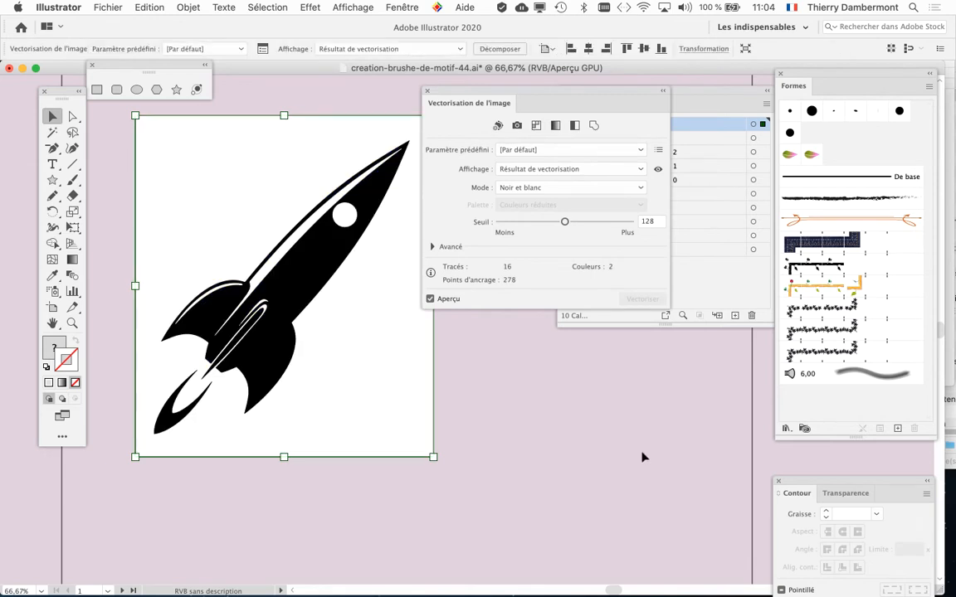
drag(462, 91, 510, 82)
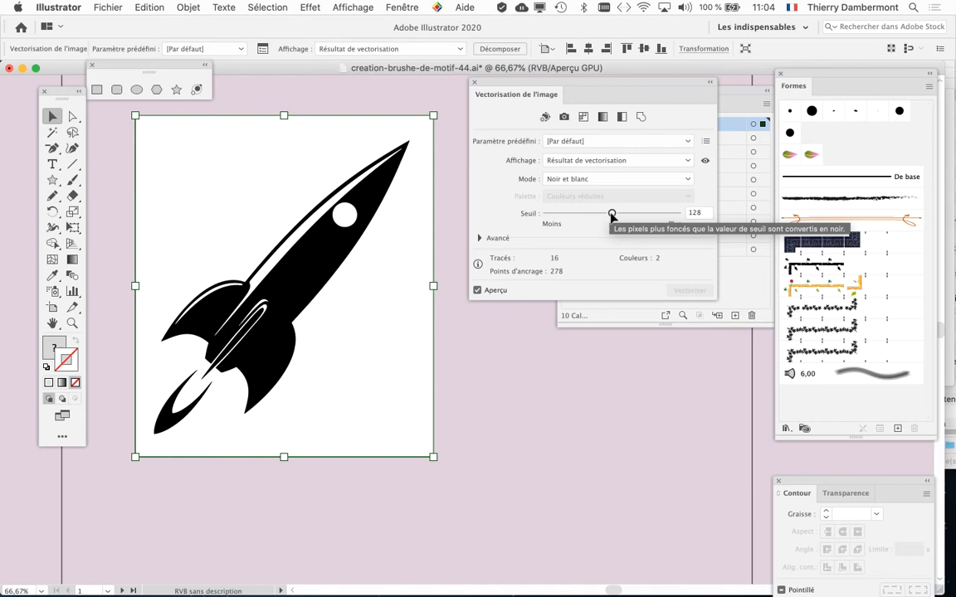
mouse_move(612, 215)
mouse_down()
mouse_move(570, 215)
mouse_move(639, 215)
mouse_up()
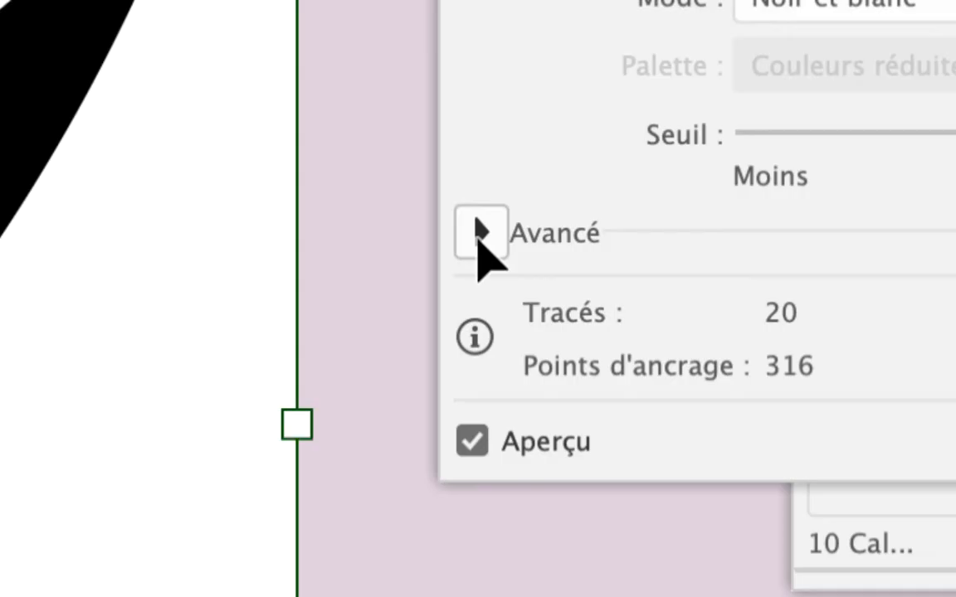
- Try ignoring white (Ignorer le blanc) in the advanced trace options and turn the option back off
click(479, 239)
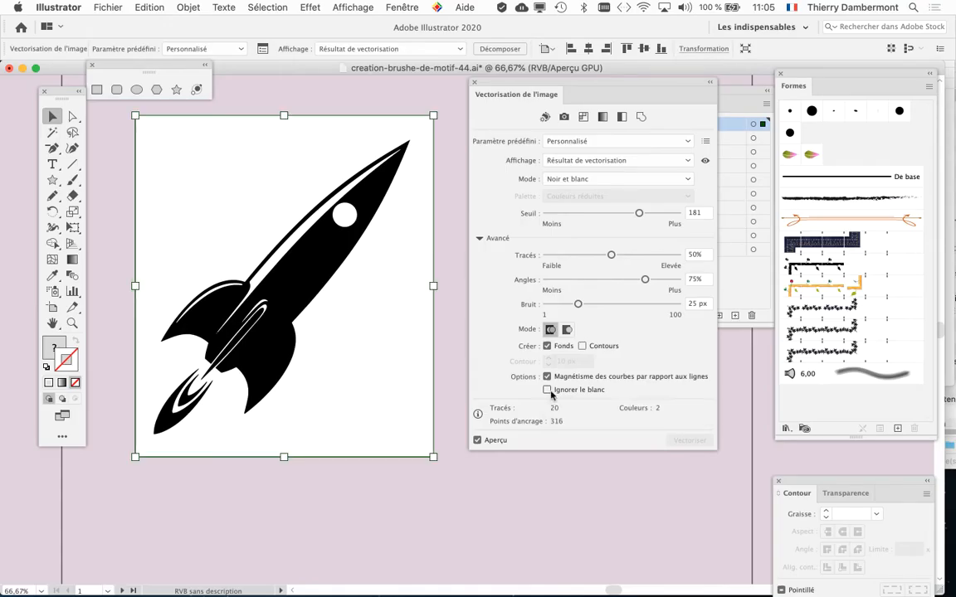
click(548, 390)
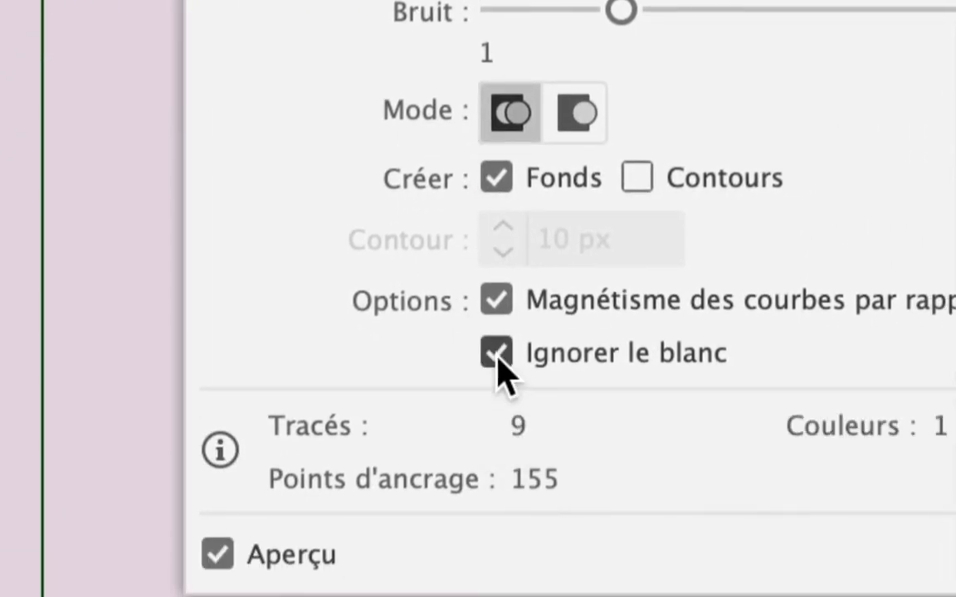
click(498, 355)
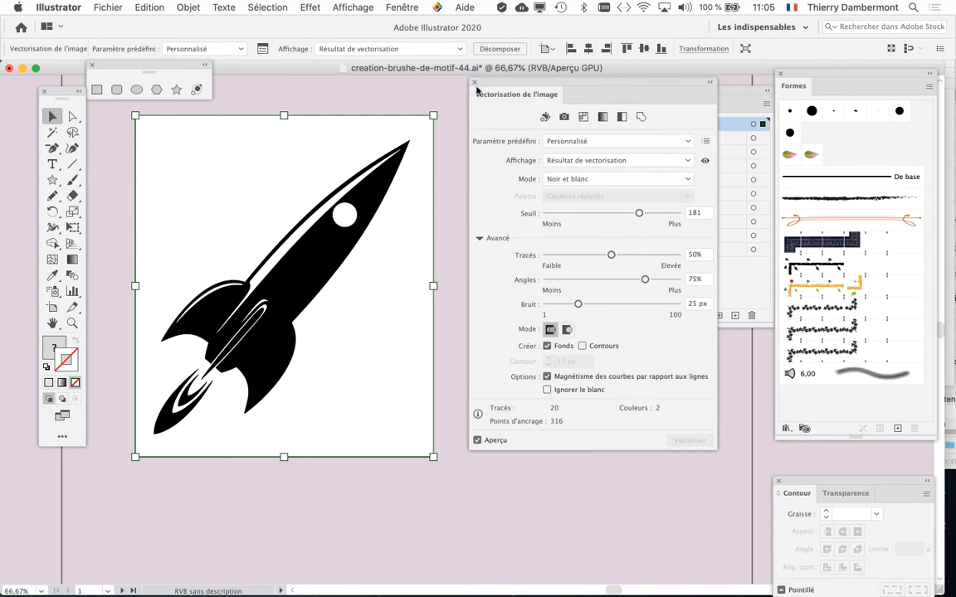
- Expand the rocket tracing into editable paths, dismiss the trace settings and check the paths in outline view
click(183, 8)
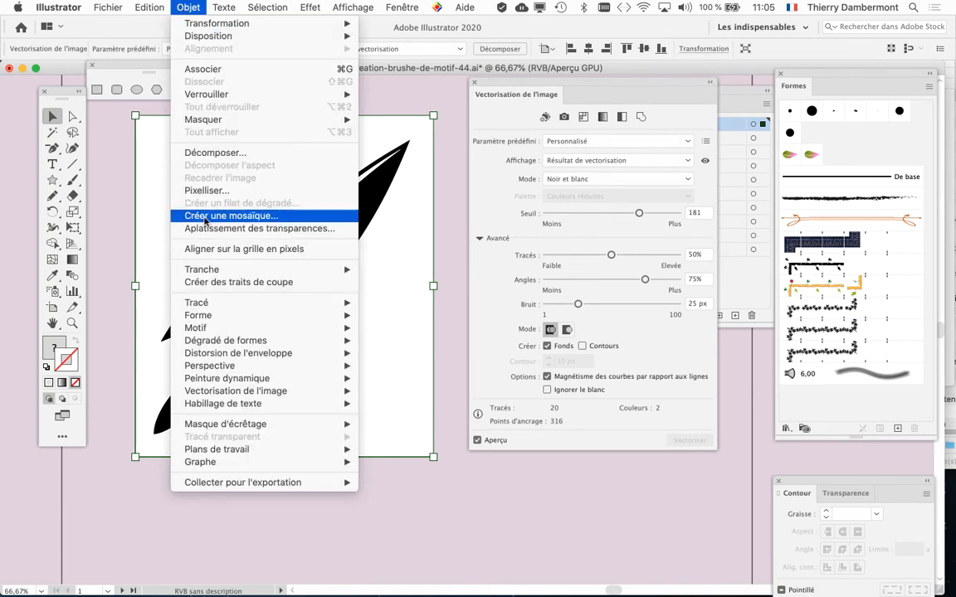
mouse_move(269, 395)
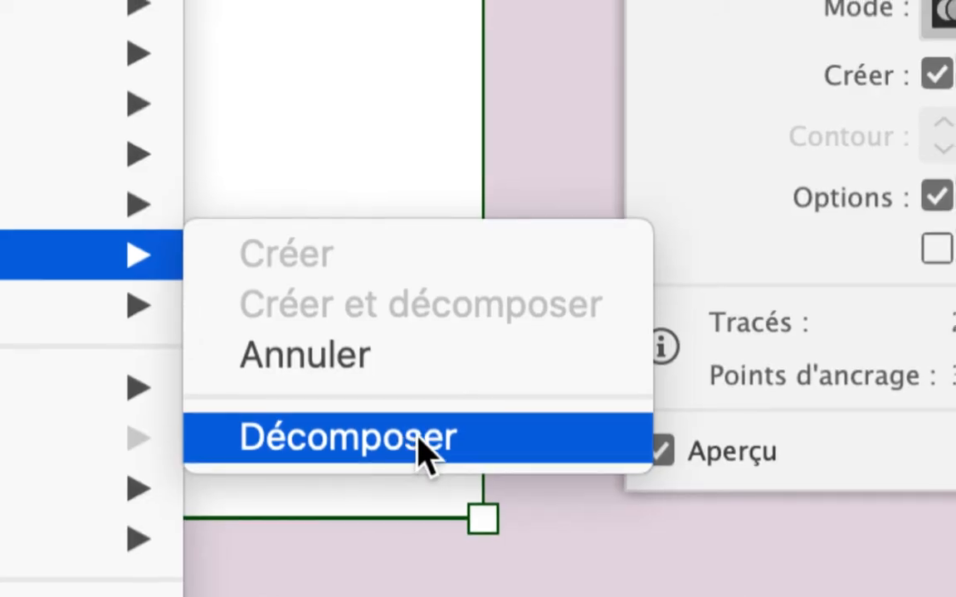
click(512, 449)
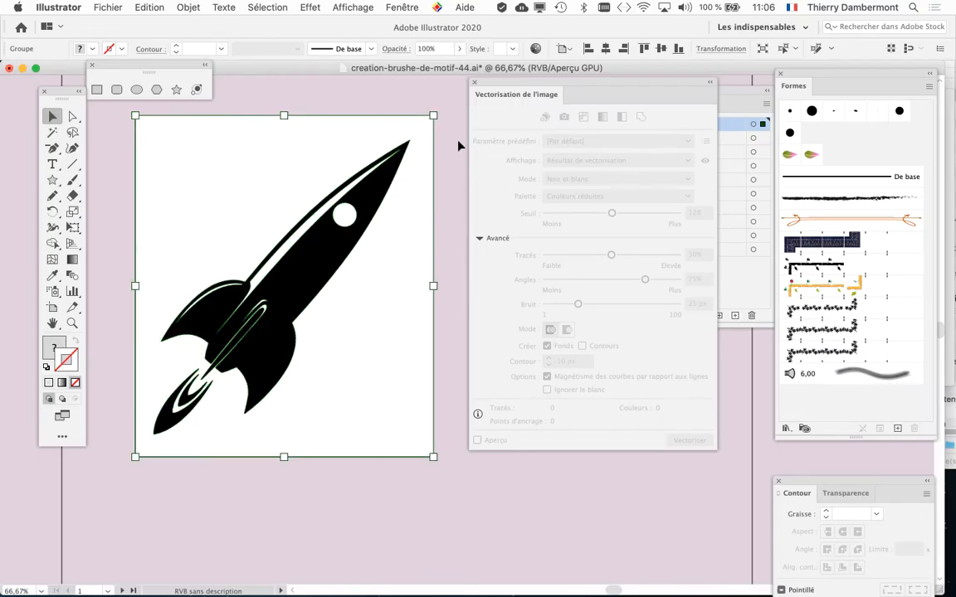
click(475, 82)
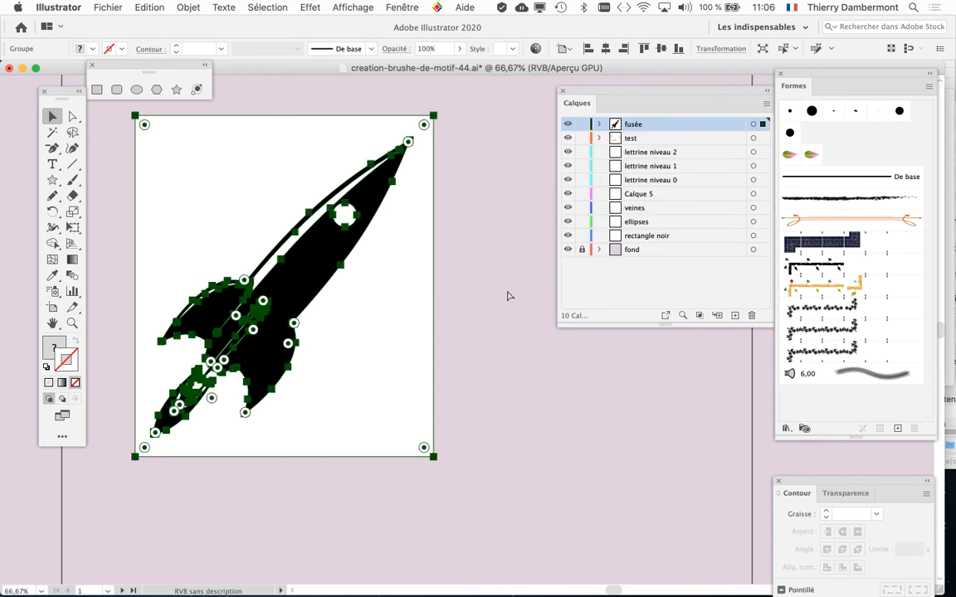
key(super+y)
drag(287, 262, 323, 289)
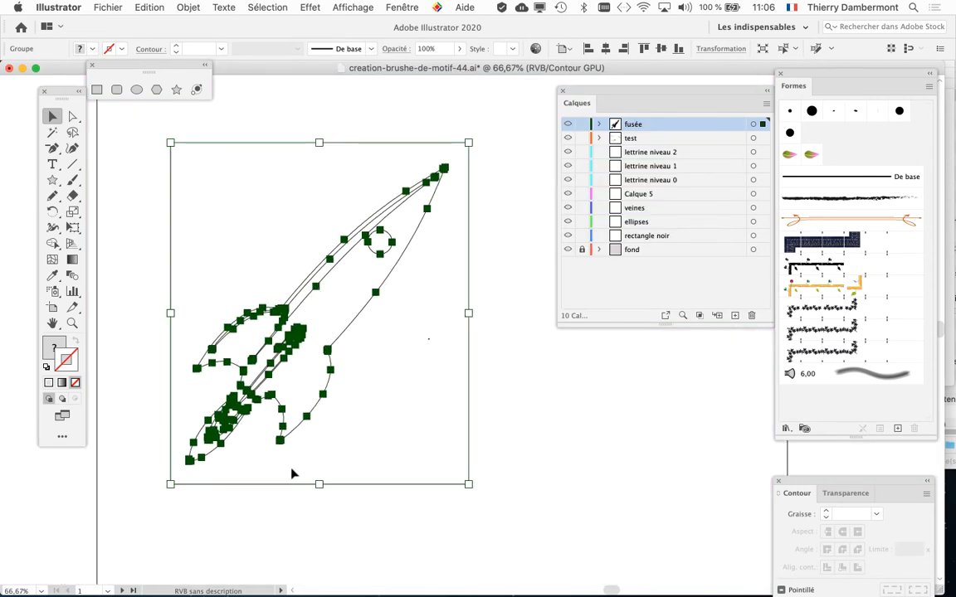
key(super+y)
key(super+h)
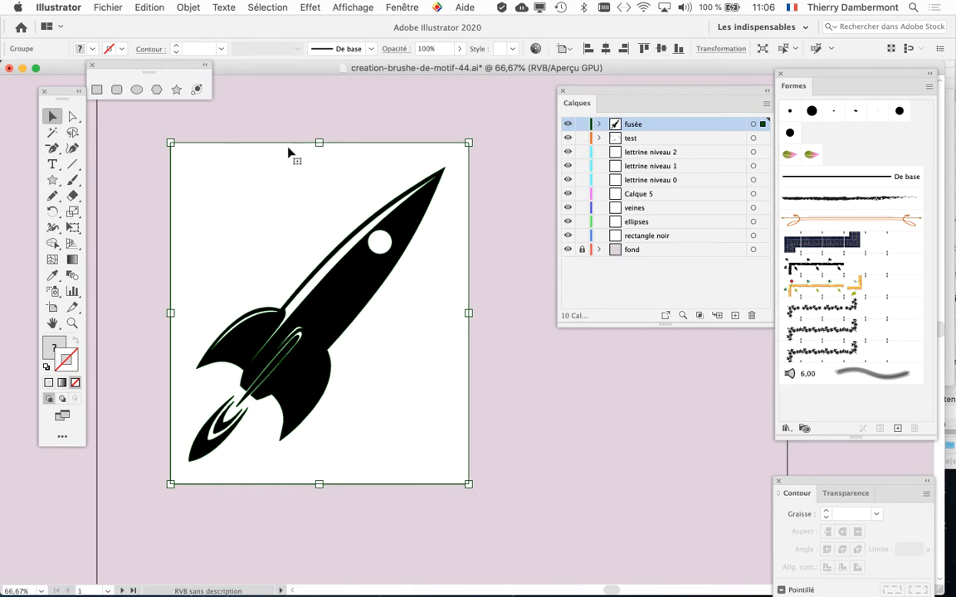
- Select only the white background shape behind the rocket with the Direct Selection tool and delete it
click(73, 118)
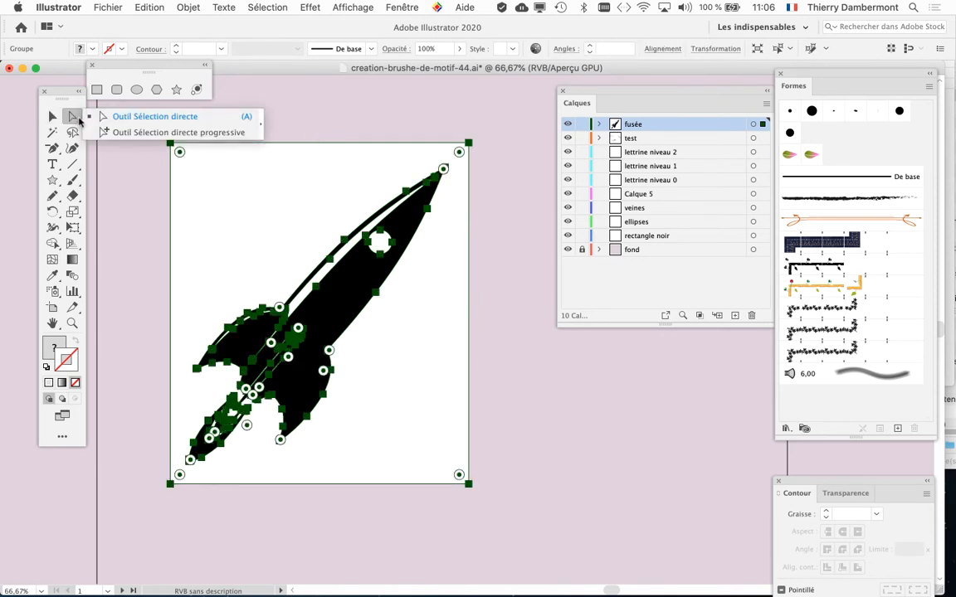
key(super+h)
key(a)
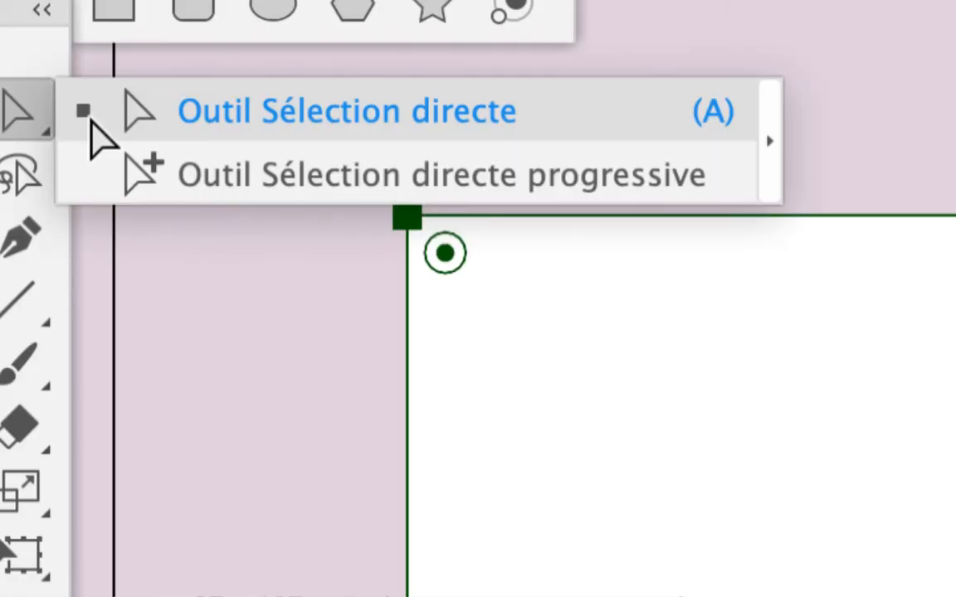
click(137, 114)
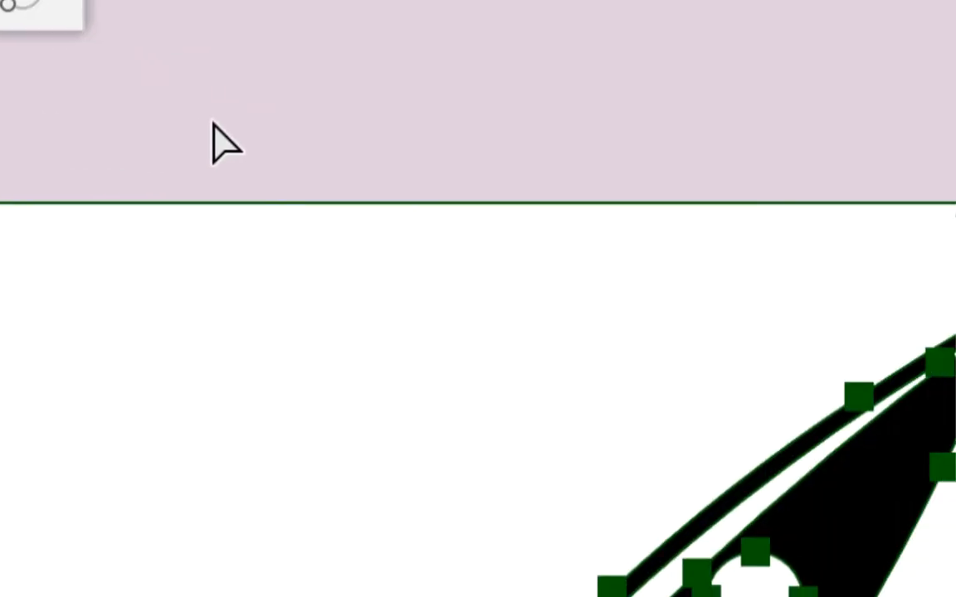
click(213, 123)
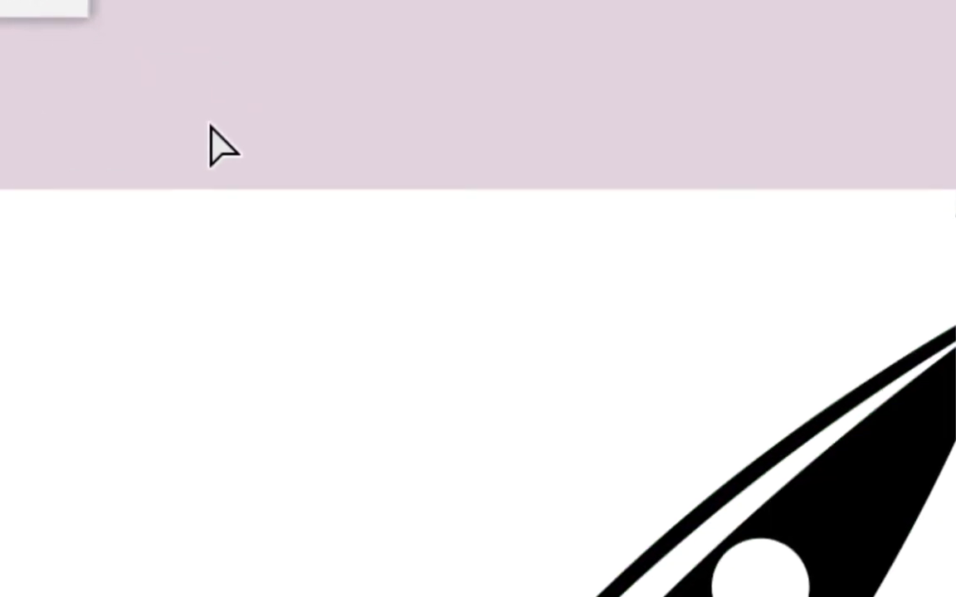
click(145, 264)
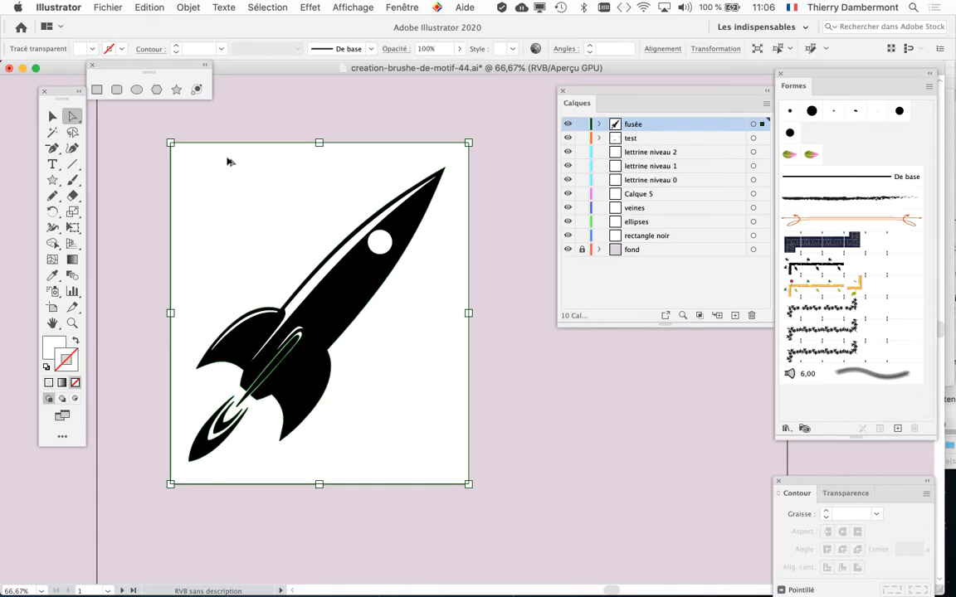
key(Delete)
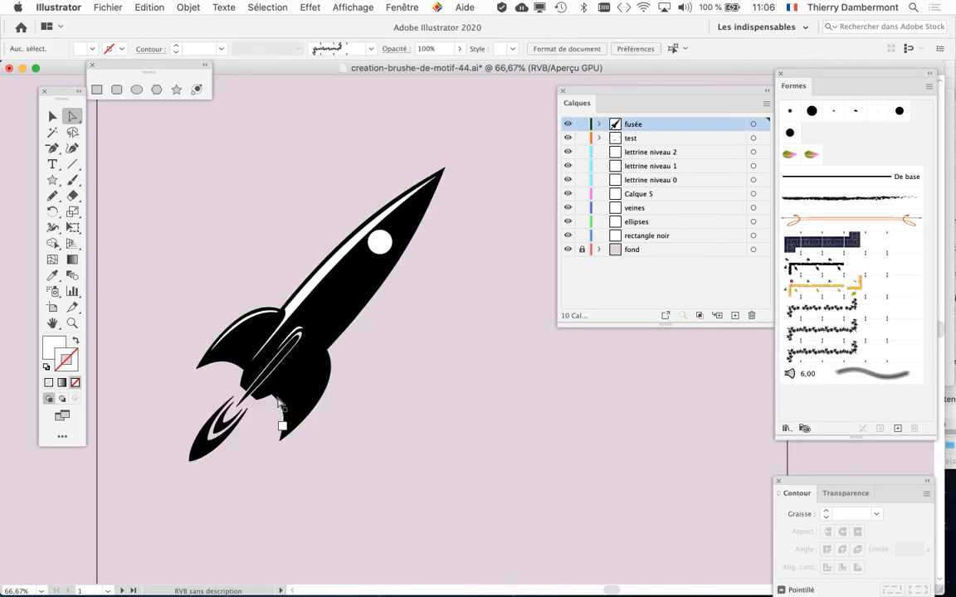
- Inspect the rocket's fins, thin cut-out lines and exhaust tip up close for leftover white areas and transparent gaps
scroll(284, 367, up, 4)
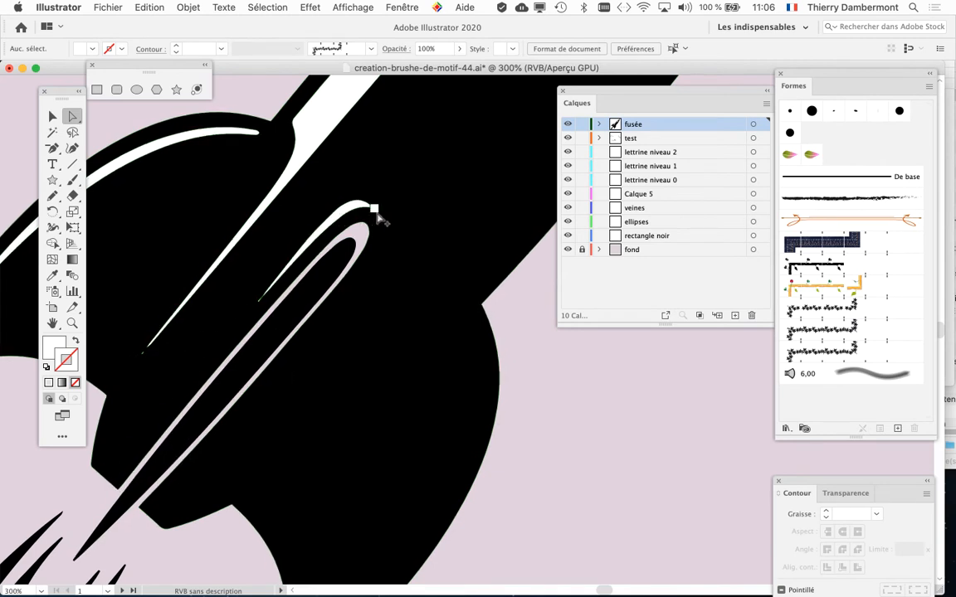
scroll(212, 396, up, 3)
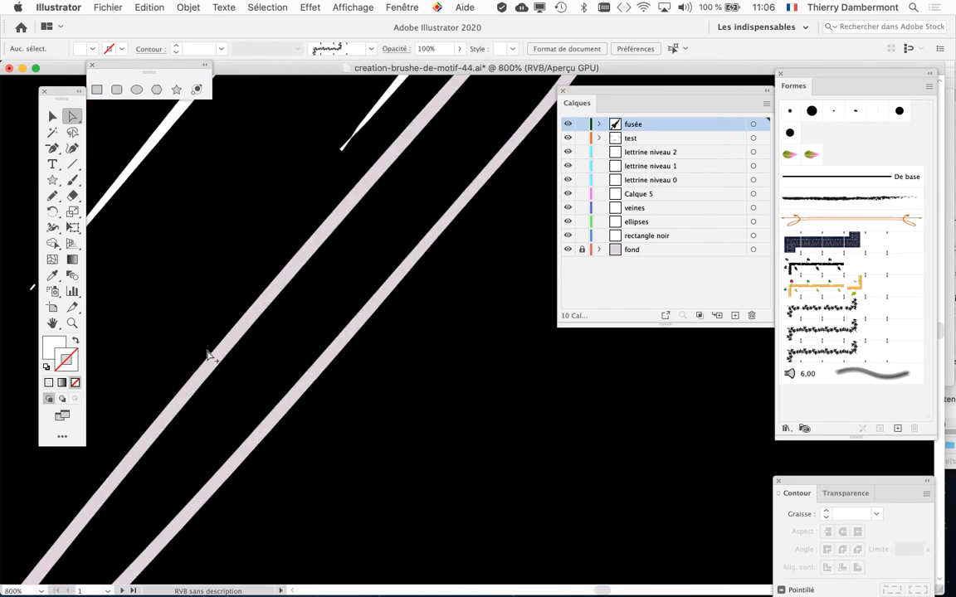
scroll(207, 365, down, 4)
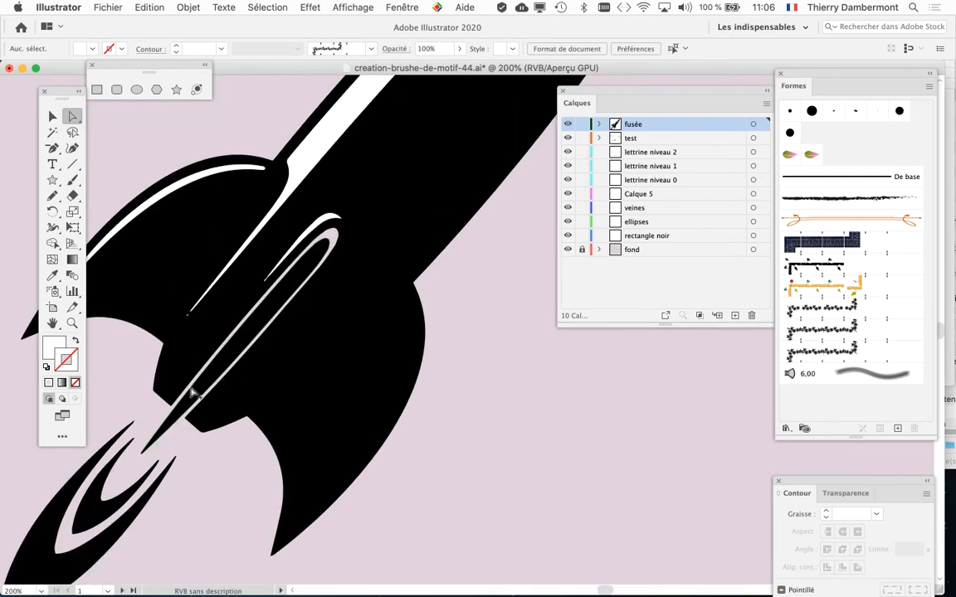
scroll(195, 396, up, 5)
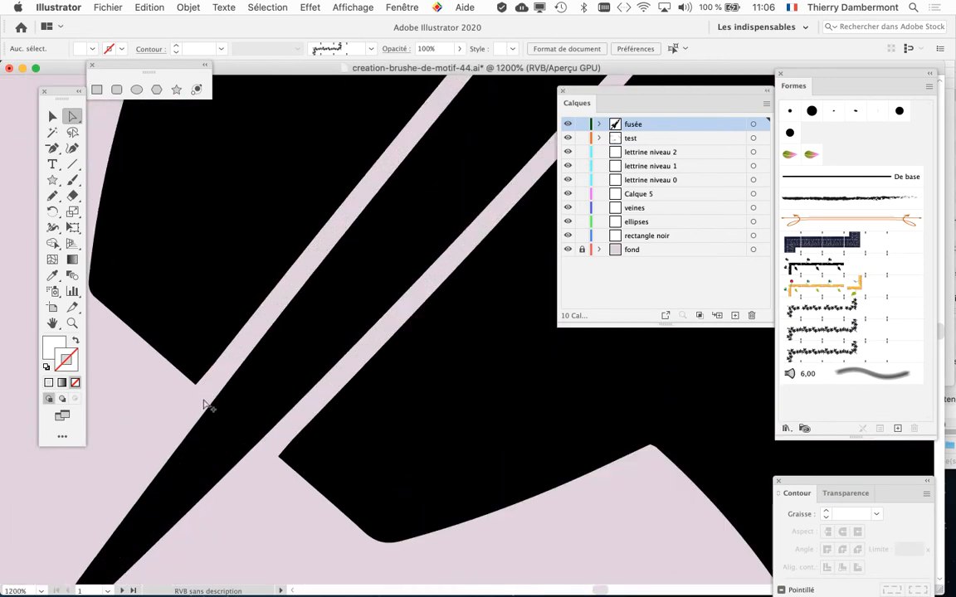
scroll(205, 405, down, 5)
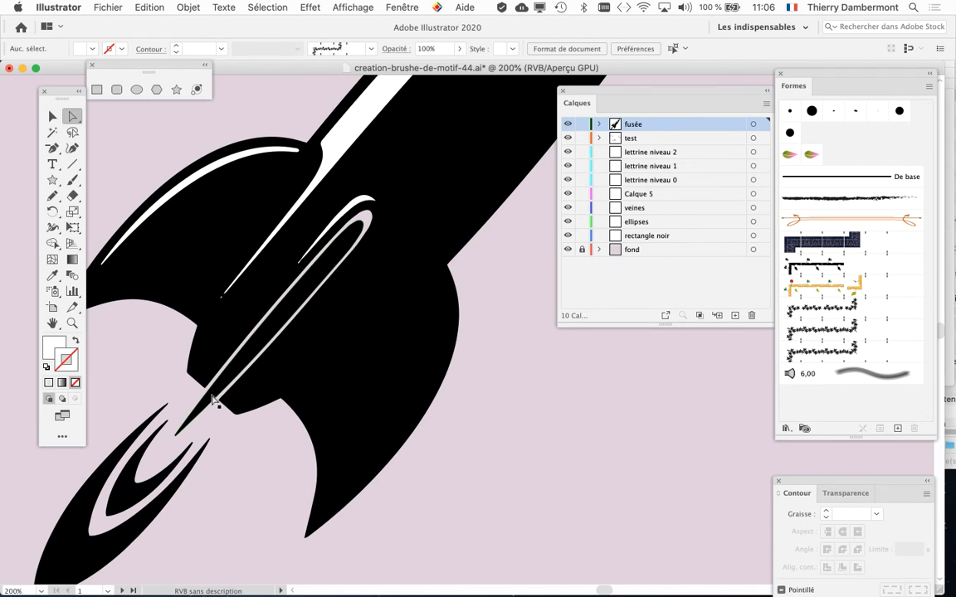
scroll(214, 402, down, 4)
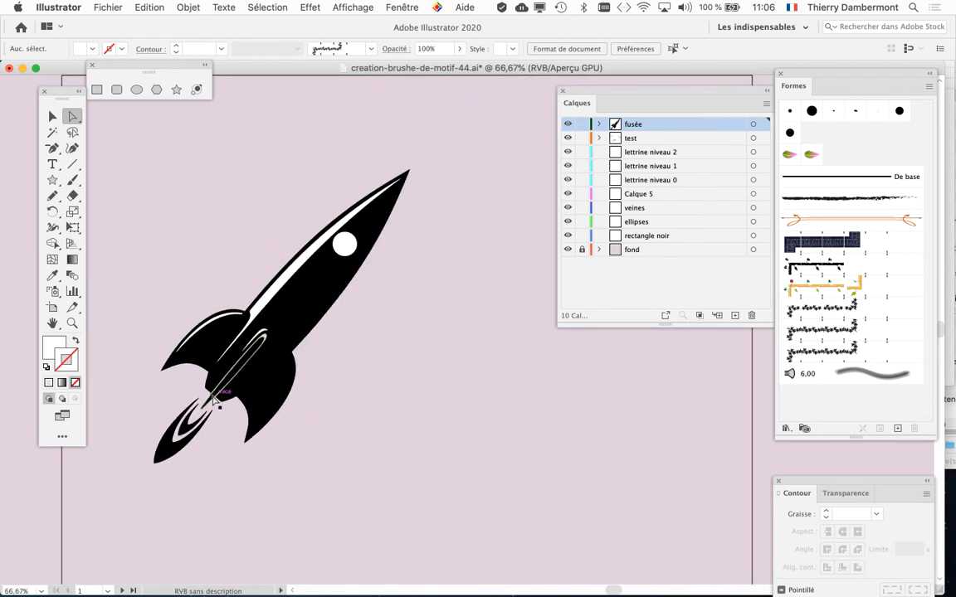
scroll(216, 400, up, 1)
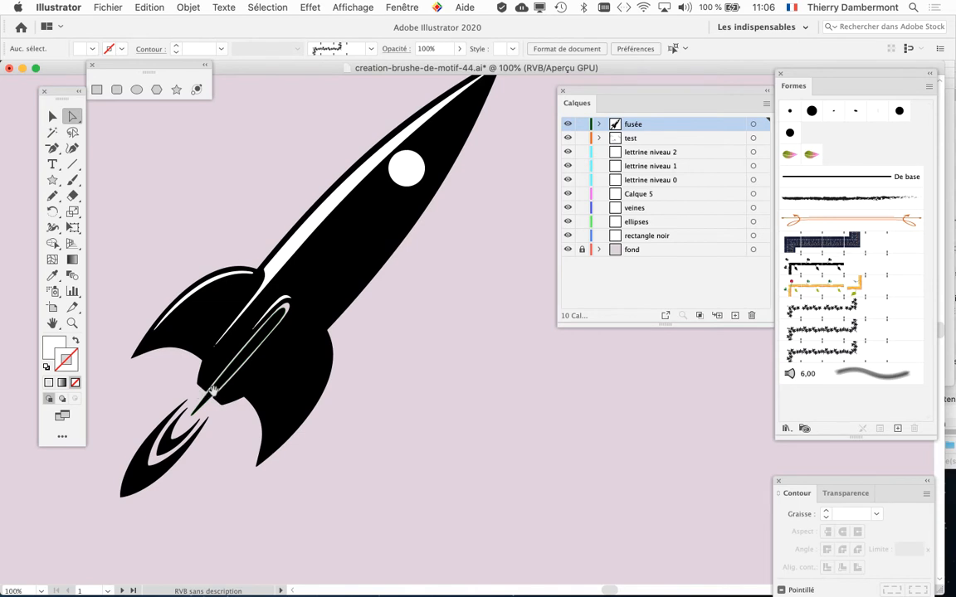
scroll(220, 400, up, 2)
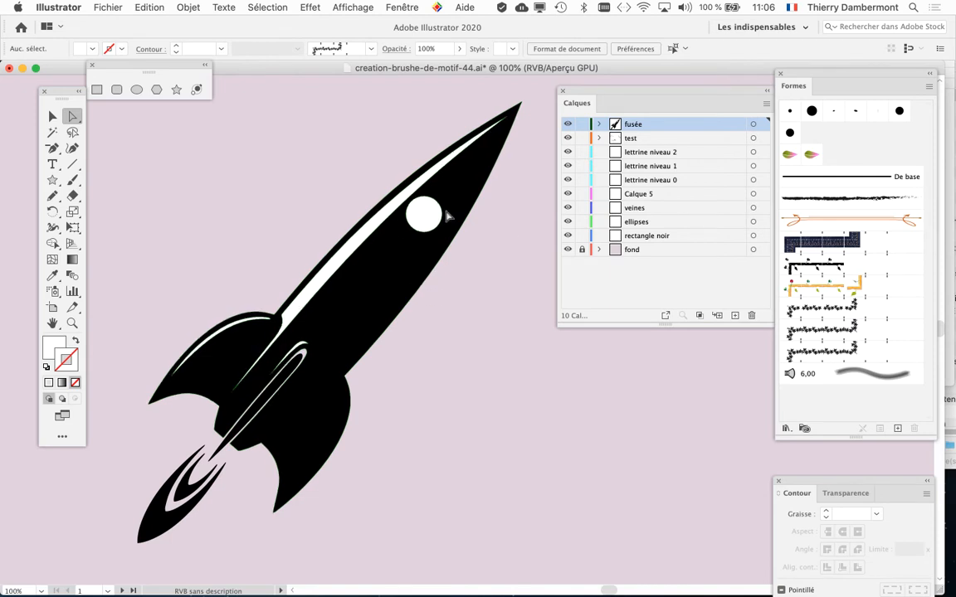
- Save the document as creation-brushe-de-motif-45.ai in Illustrator 2020 format with the default options
click(108, 6)
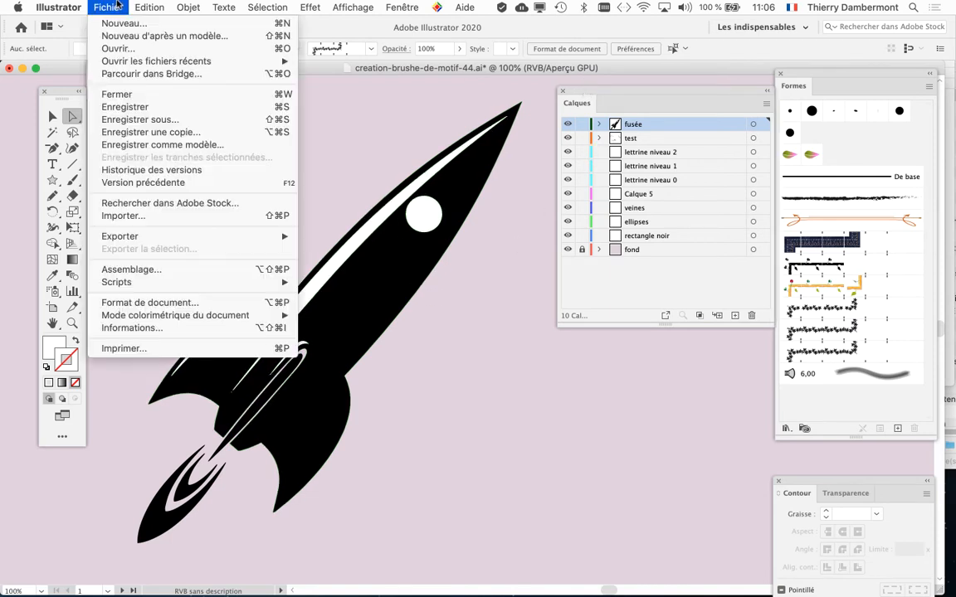
click(125, 100)
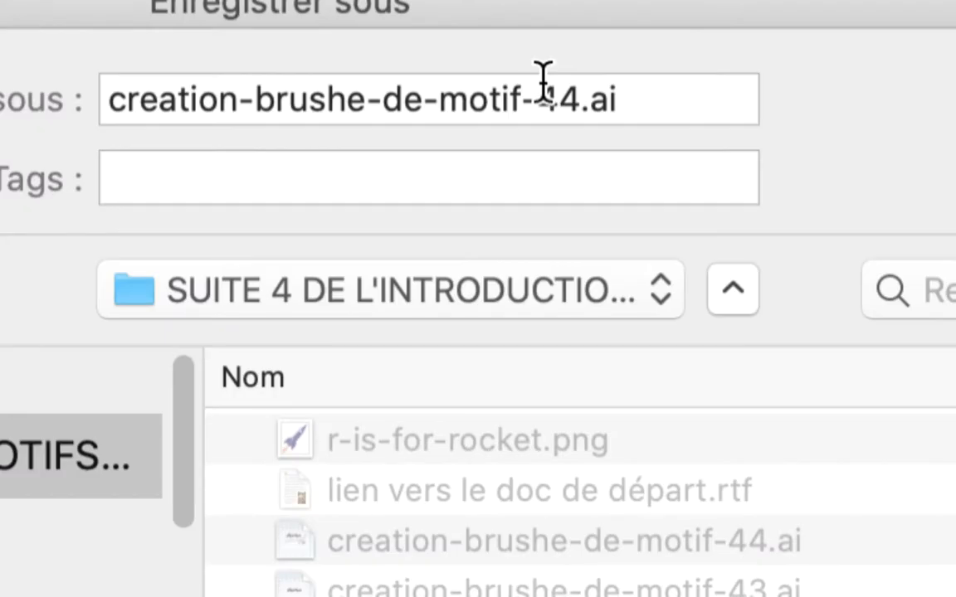
click(565, 87)
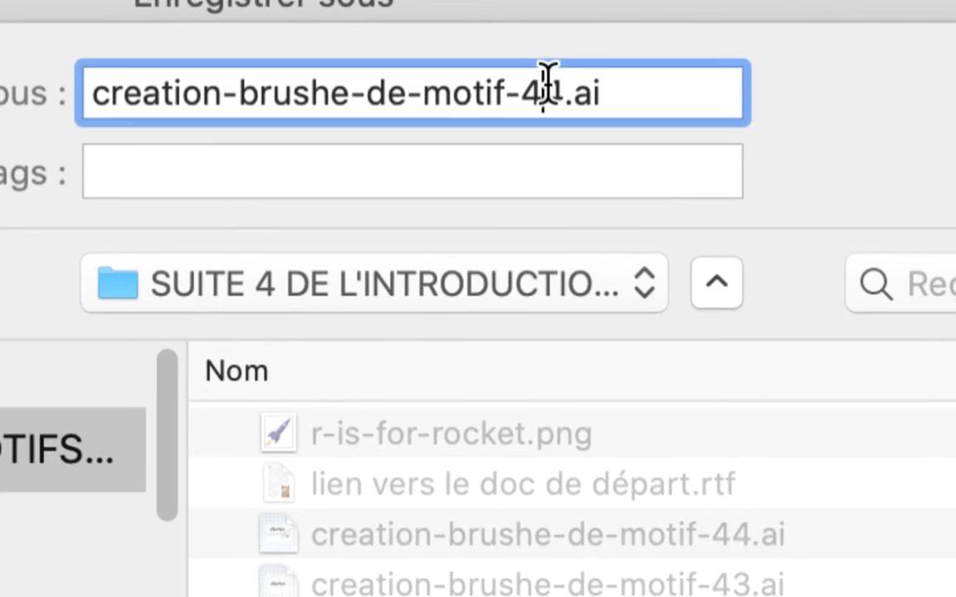
drag(565, 87, 578, 88)
text(5)
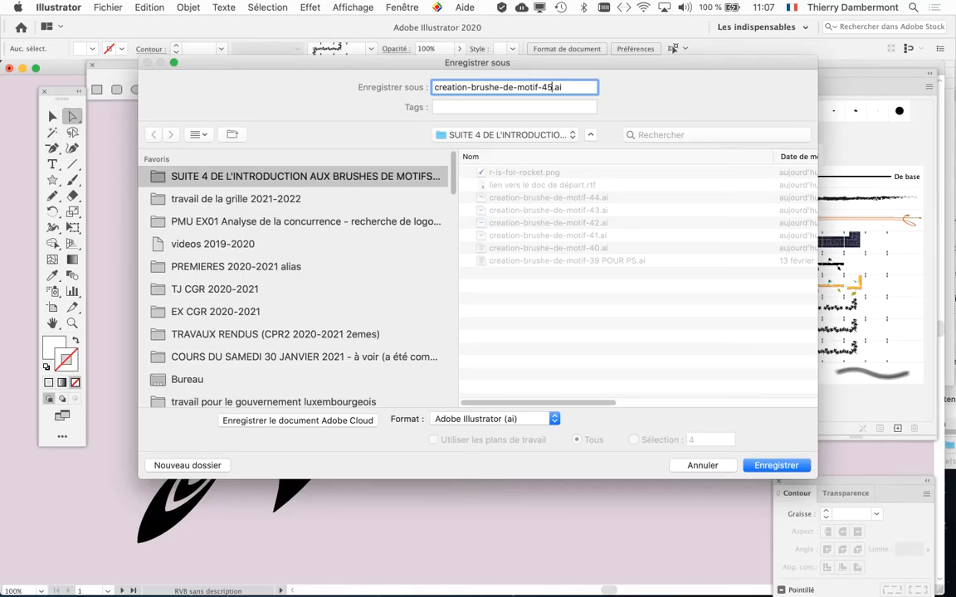
key(Return)
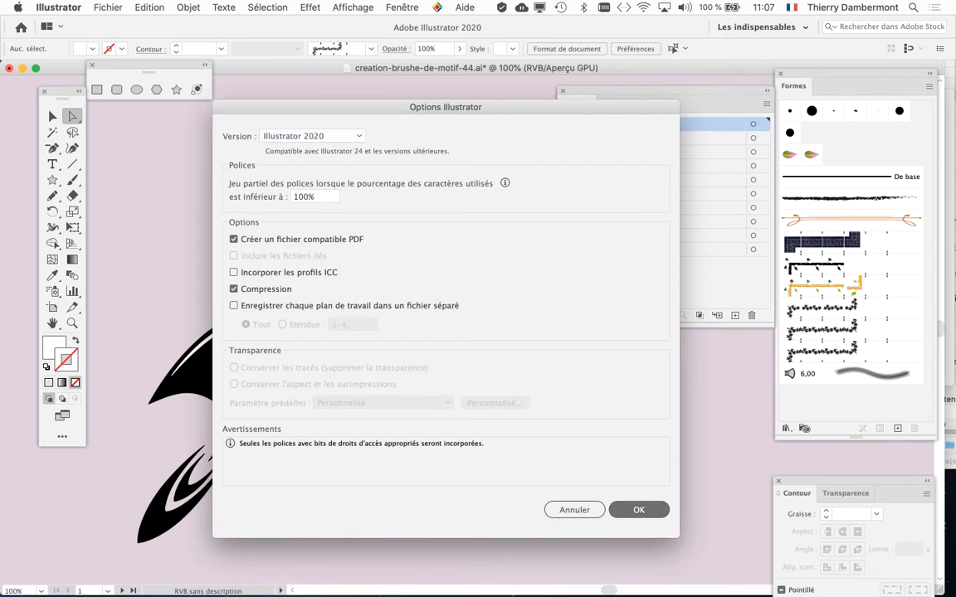
key(Return)
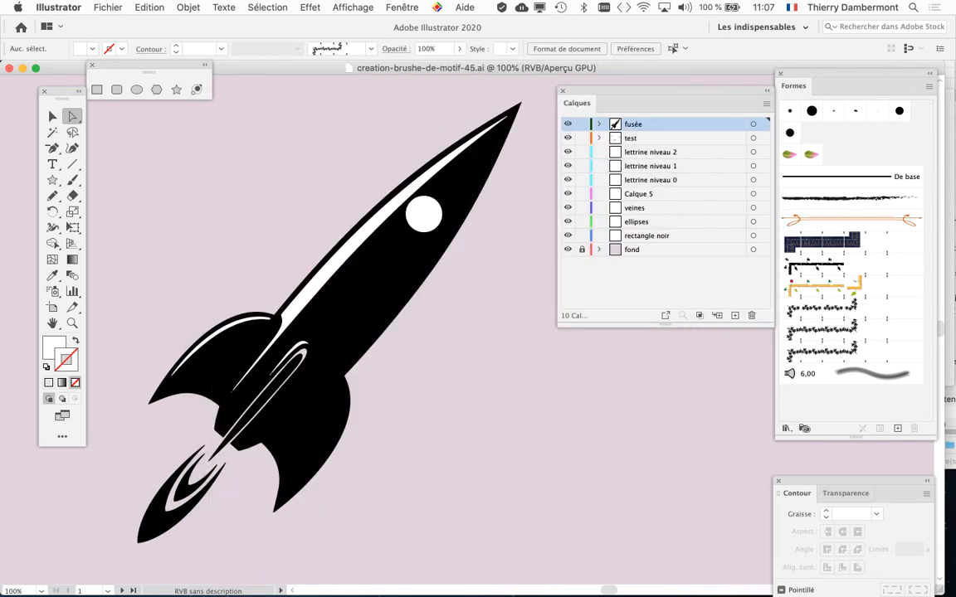
- Place a horizontal ruler guide across the rocket's fin area and lock it in the fusée layer
key(super+r)
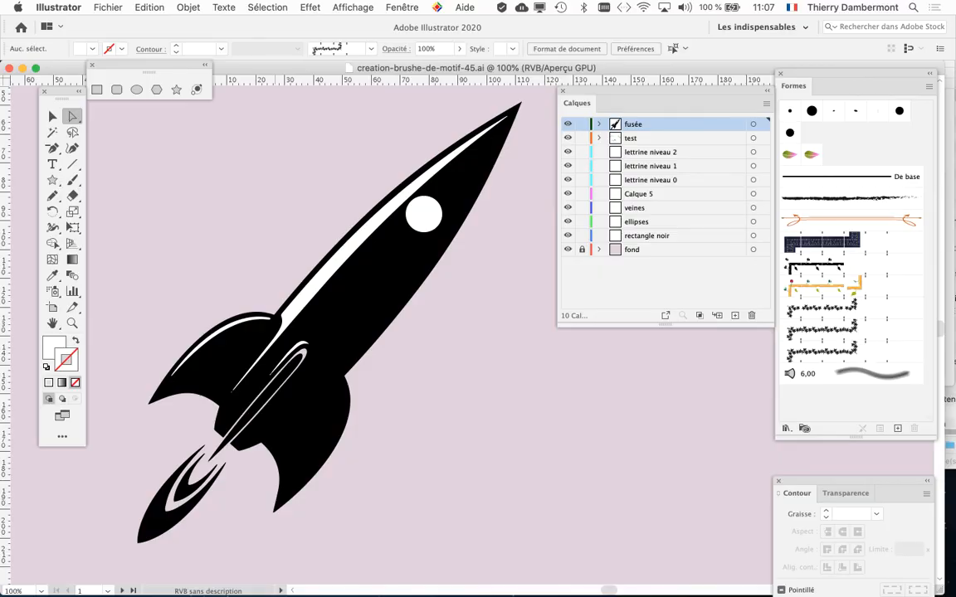
drag(248, 77, 256, 362)
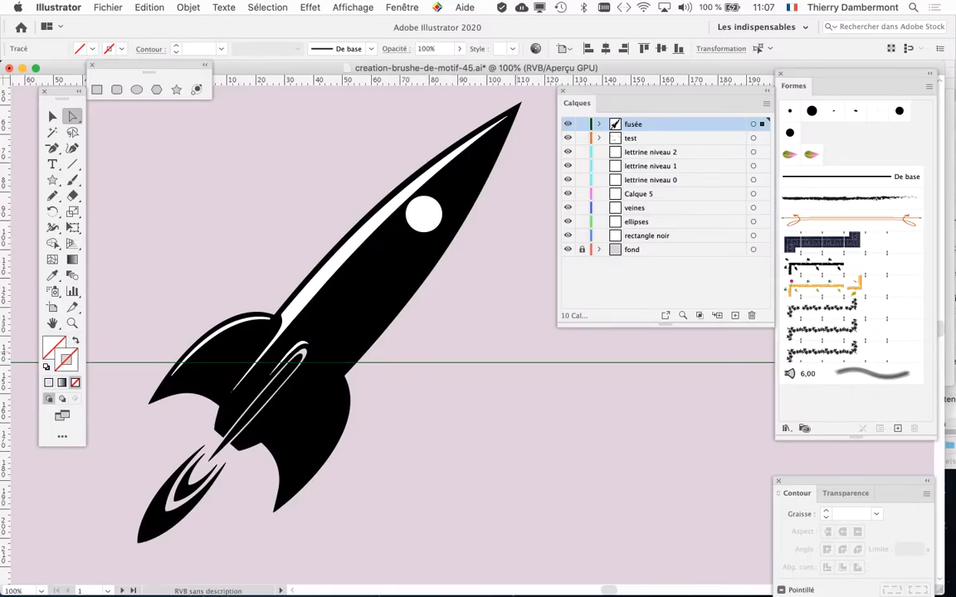
drag(664, 92, 589, 136)
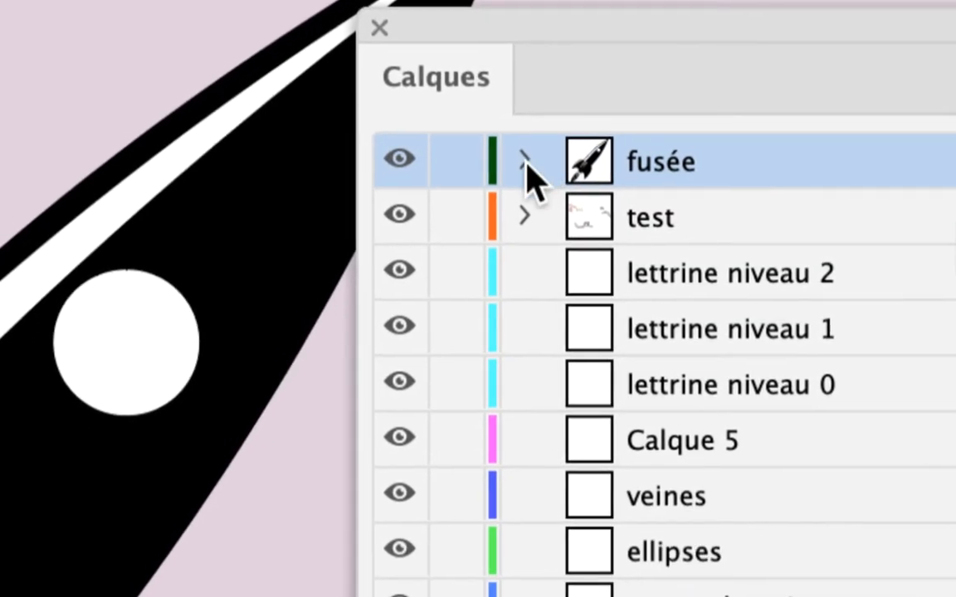
click(483, 249)
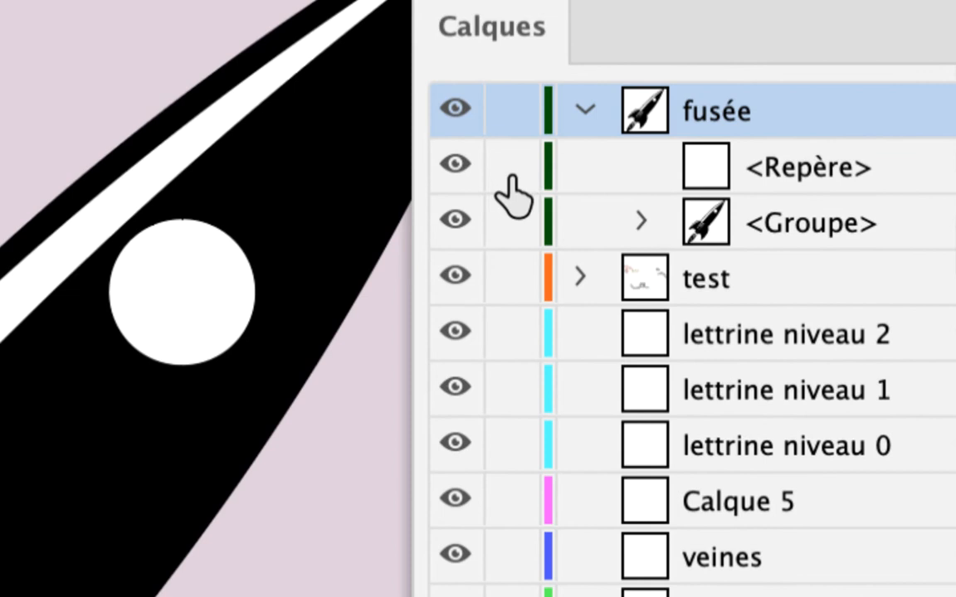
click(512, 178)
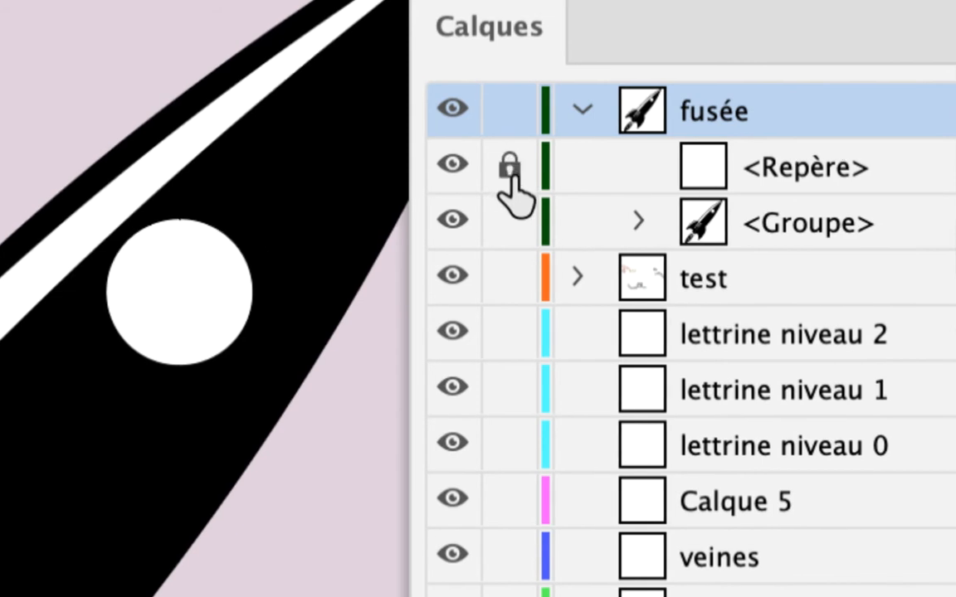
click(819, 168)
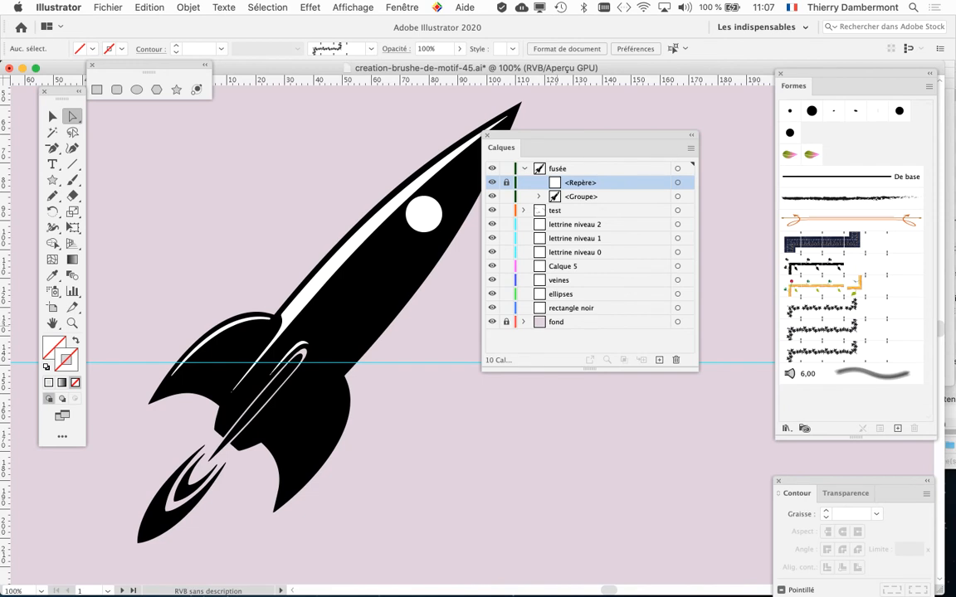
drag(581, 135, 665, 111)
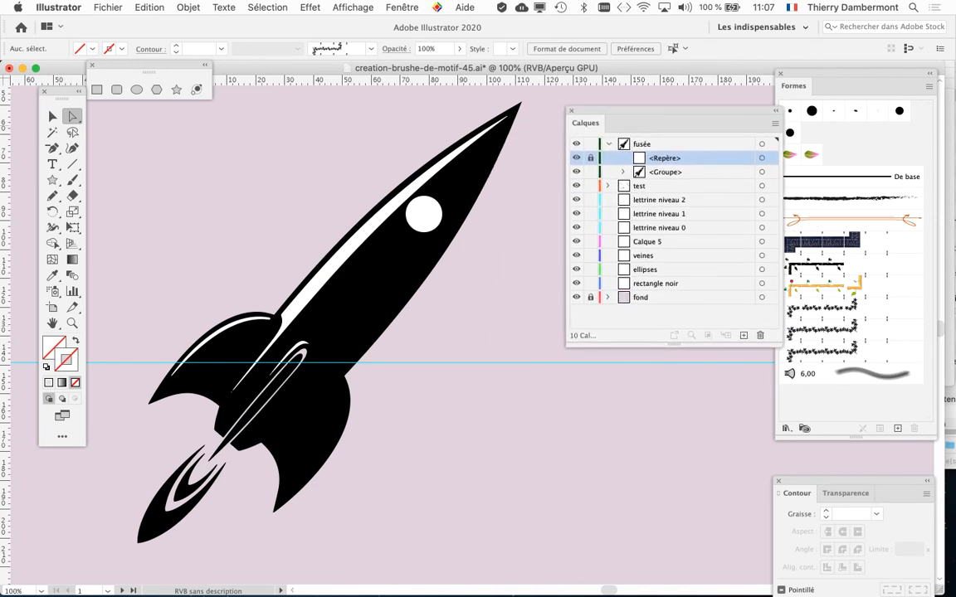
- Select the whole rocket and rotate it clockwise until it lies horizontally with its nose pointing right
key(super+minus)
key(super+minus)
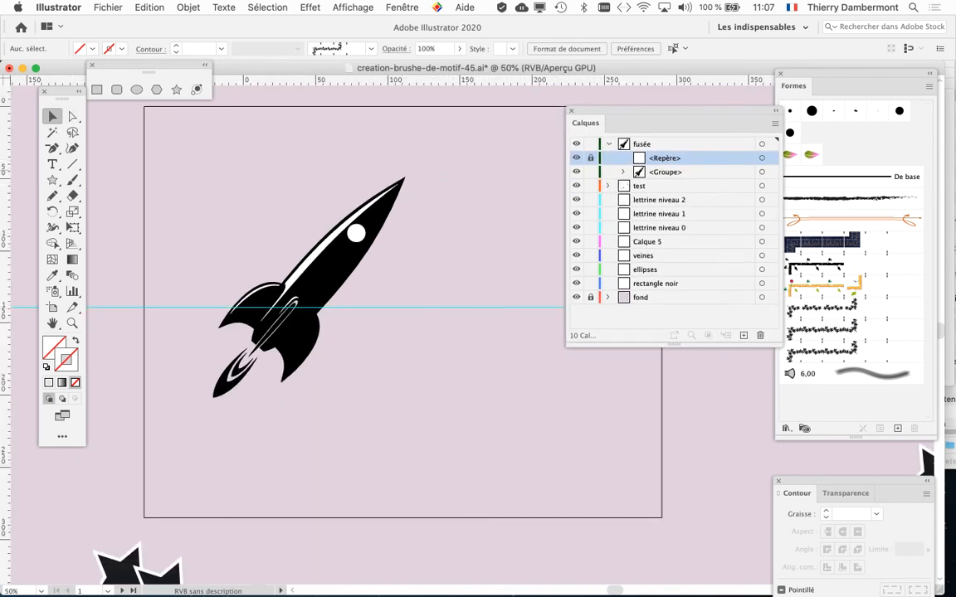
drag(212, 172, 444, 395)
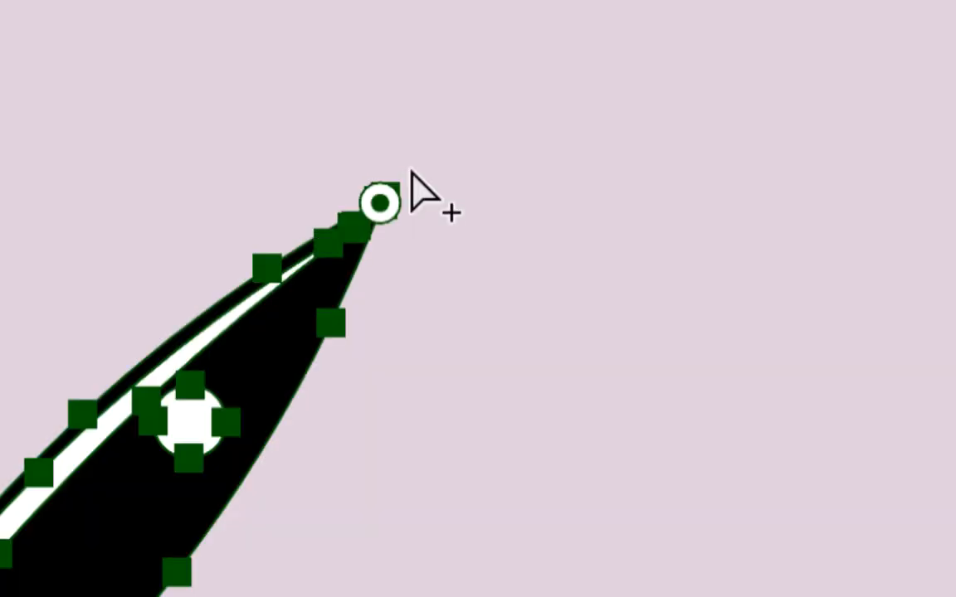
drag(411, 170, 425, 475)
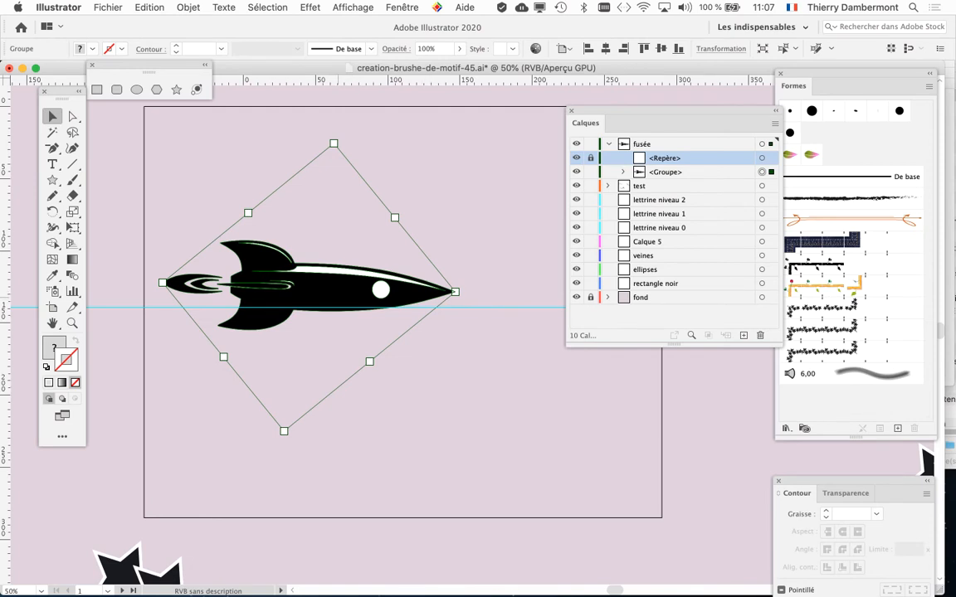
- Move the rocket onto the horizontal guide and fine-tune its rotation so the nose tip meets the guide
drag(364, 287, 375, 301)
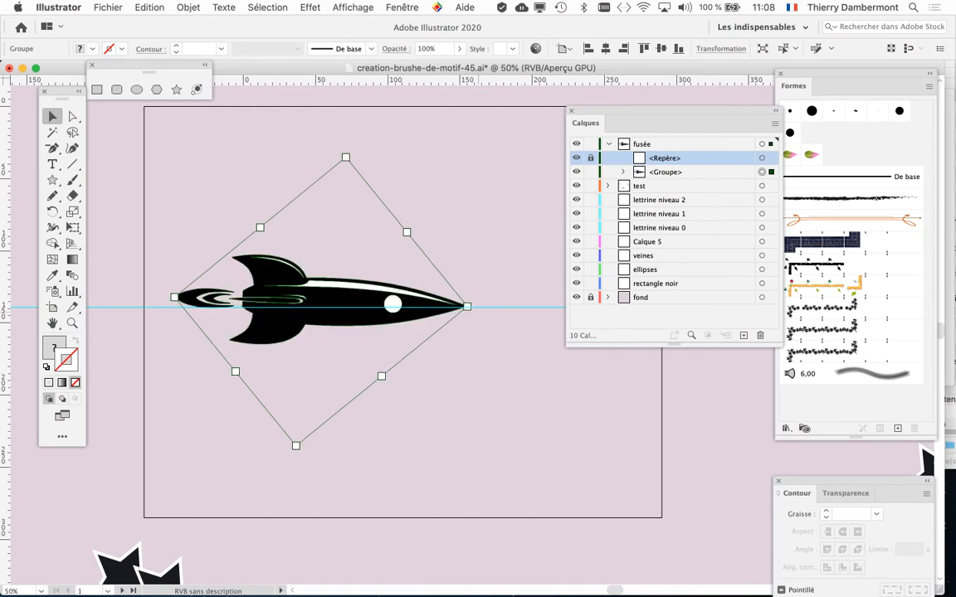
drag(467, 307, 467, 300)
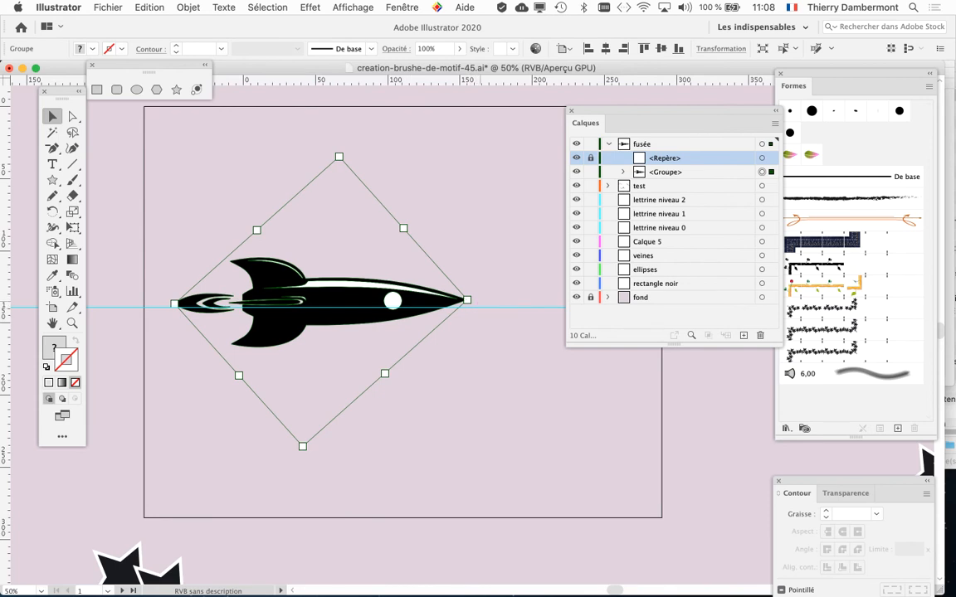
drag(476, 307, 476, 311)
drag(355, 296, 375, 301)
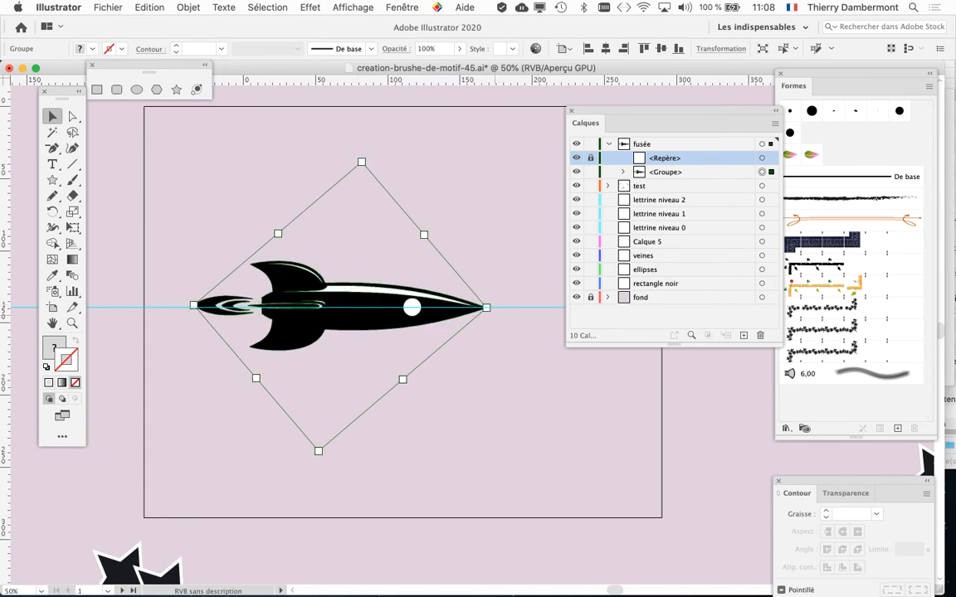
drag(495, 315, 496, 316)
- Adjust the rocket's rotation slightly at the tail so the flame tip also sits on the guide
key(super+plus)
key(super+plus)
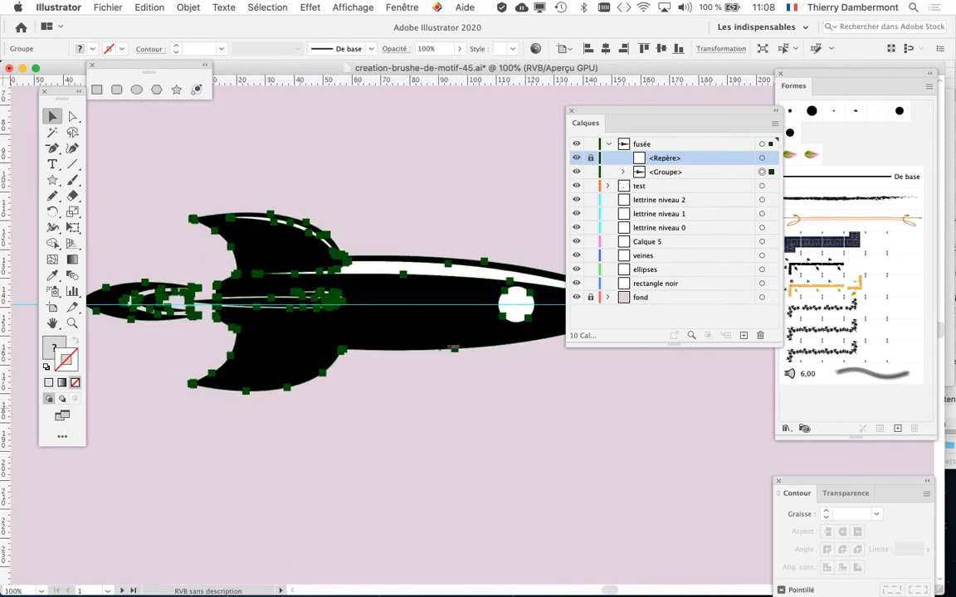
drag(442, 349, 530, 360)
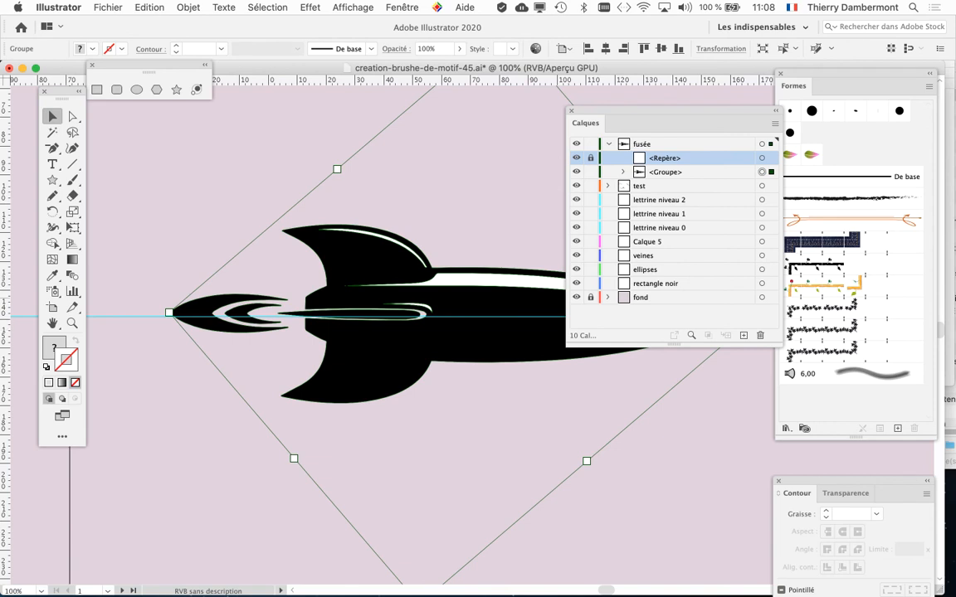
drag(167, 314, 172, 316)
key(super+minus)
key(super+minus)
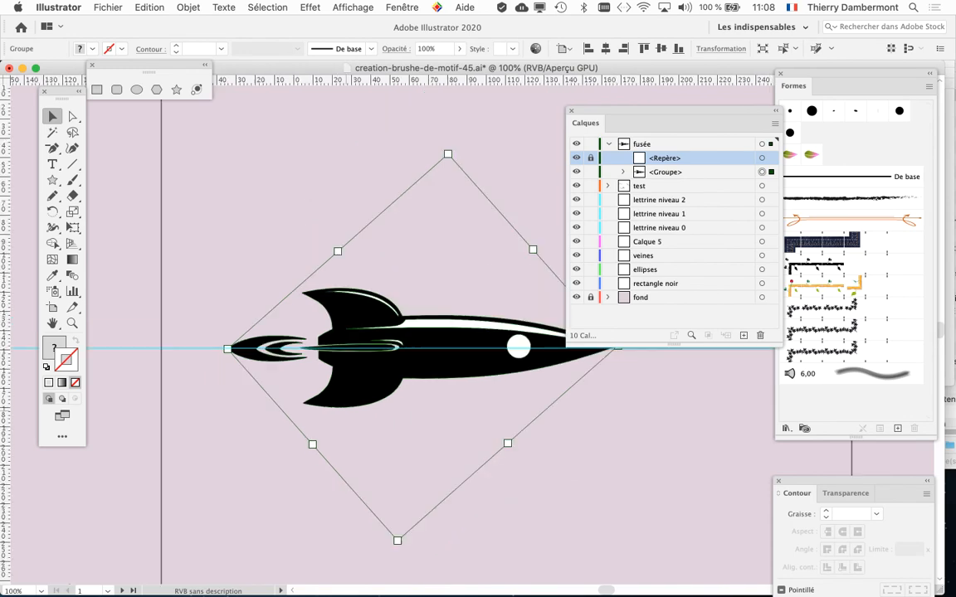
- Lock the rocket group in the fusée layer and make it the active layer entry
scroll(390, 332, down, 5)
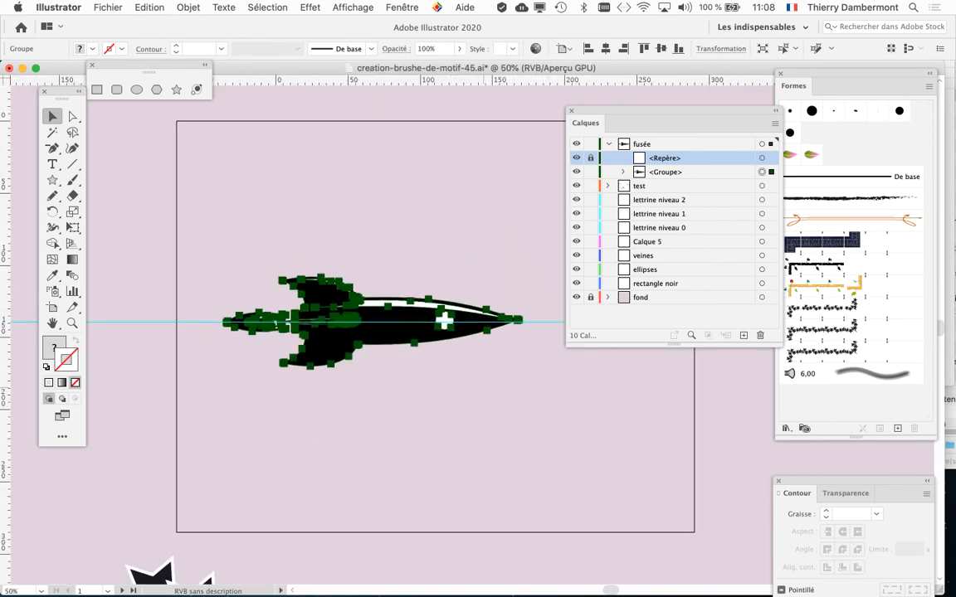
scroll(390, 332, right, 3)
key(super+plus)
key(super+plus)
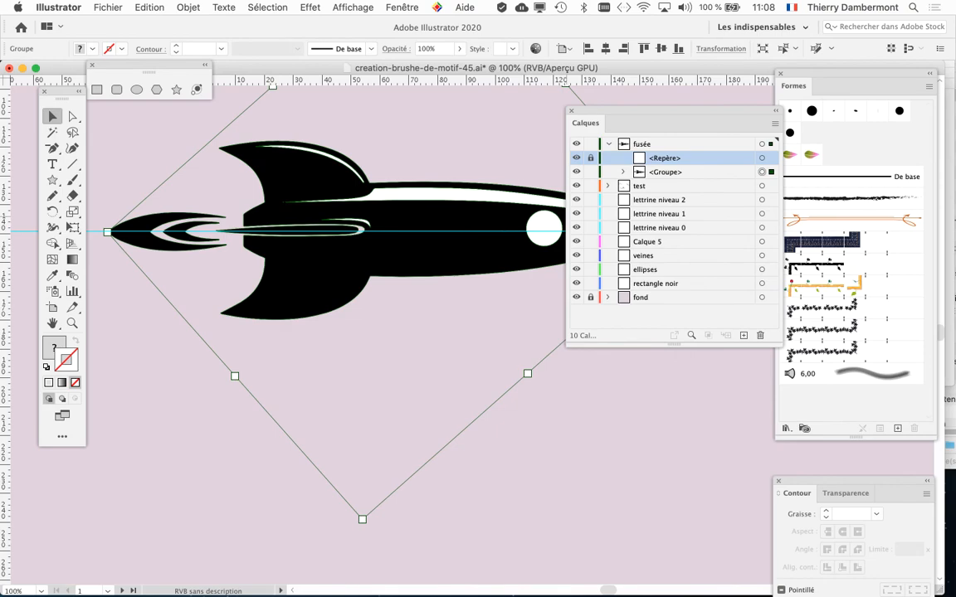
key(alt+super+8)
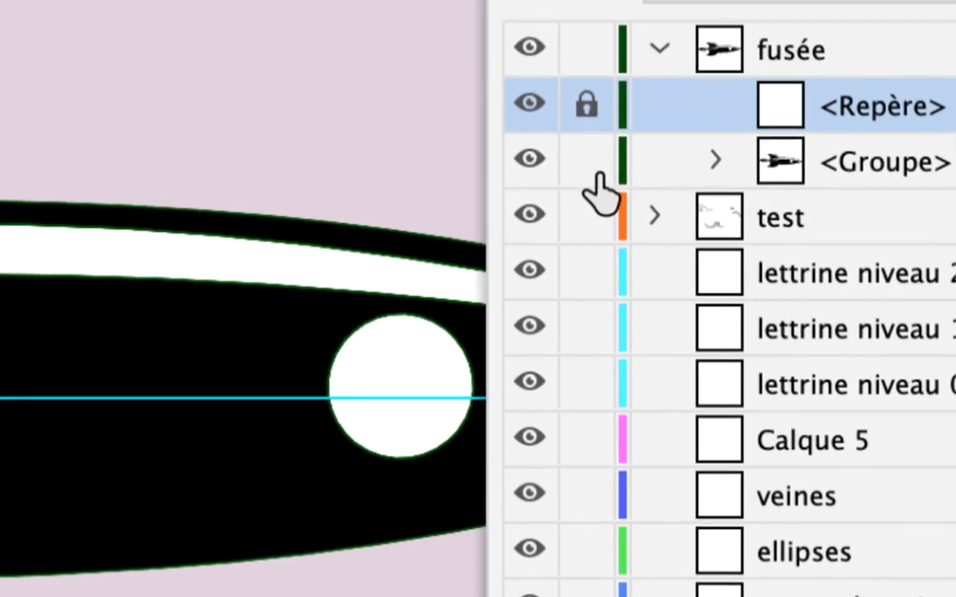
click(515, 176)
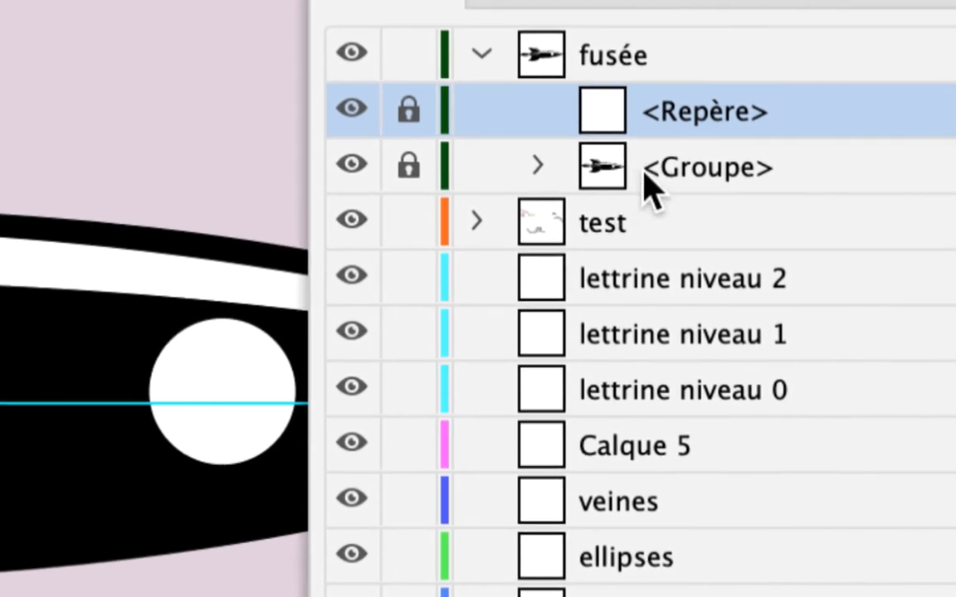
click(823, 176)
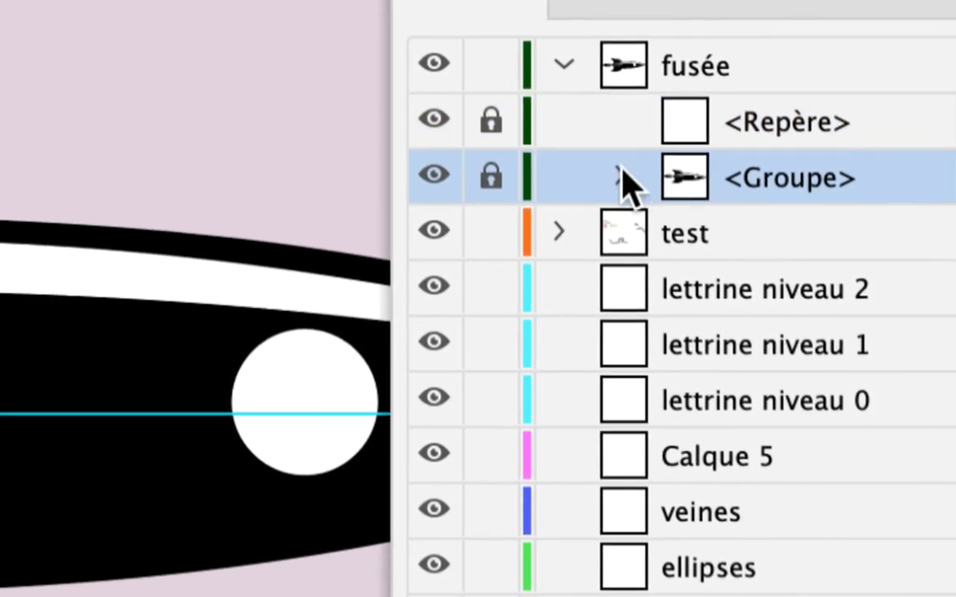
click(538, 165)
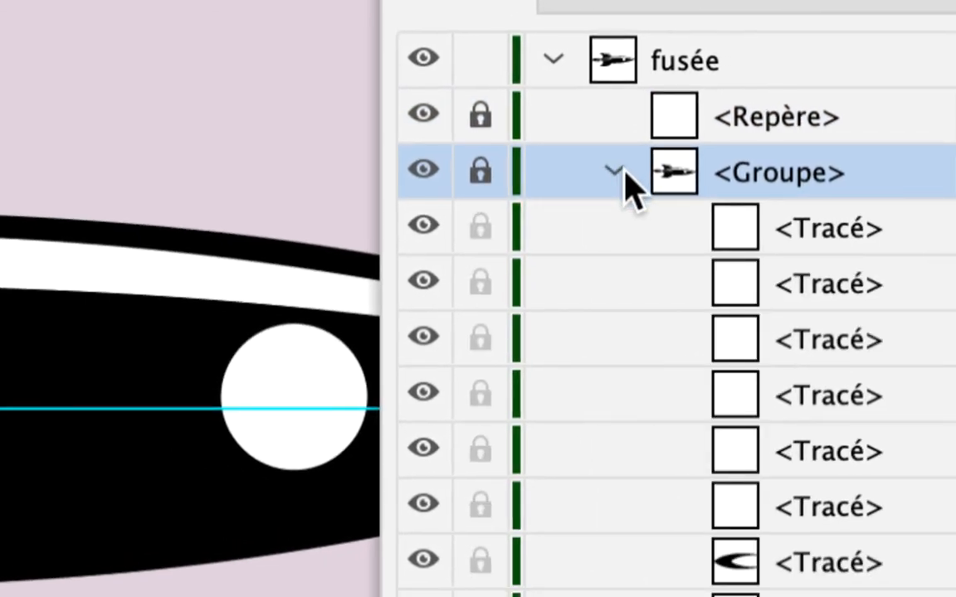
click(628, 178)
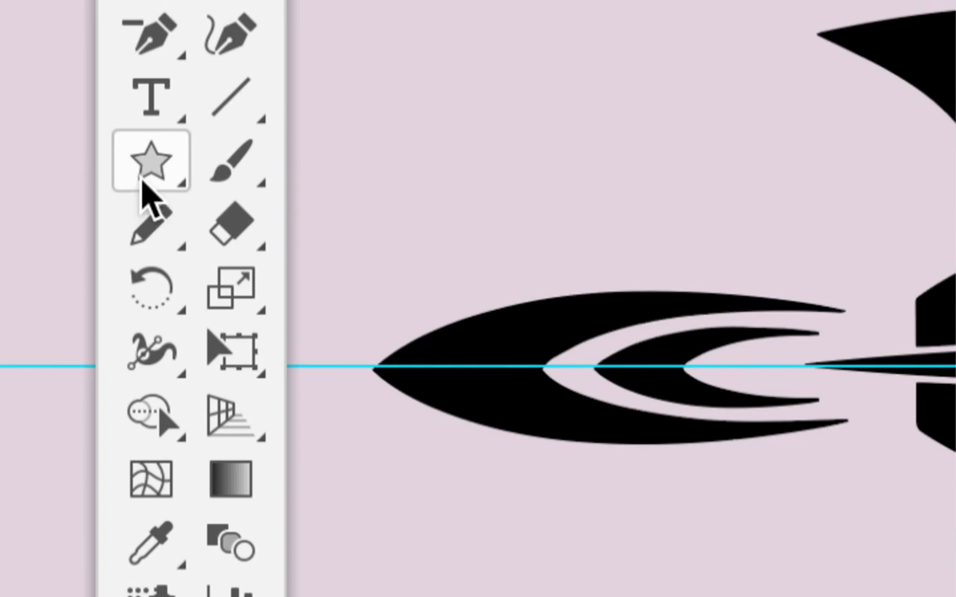
- Activate the Rectangle tool, display the Swatches (Nuancier) and set the fill to white
drag(143, 183, 292, 168)
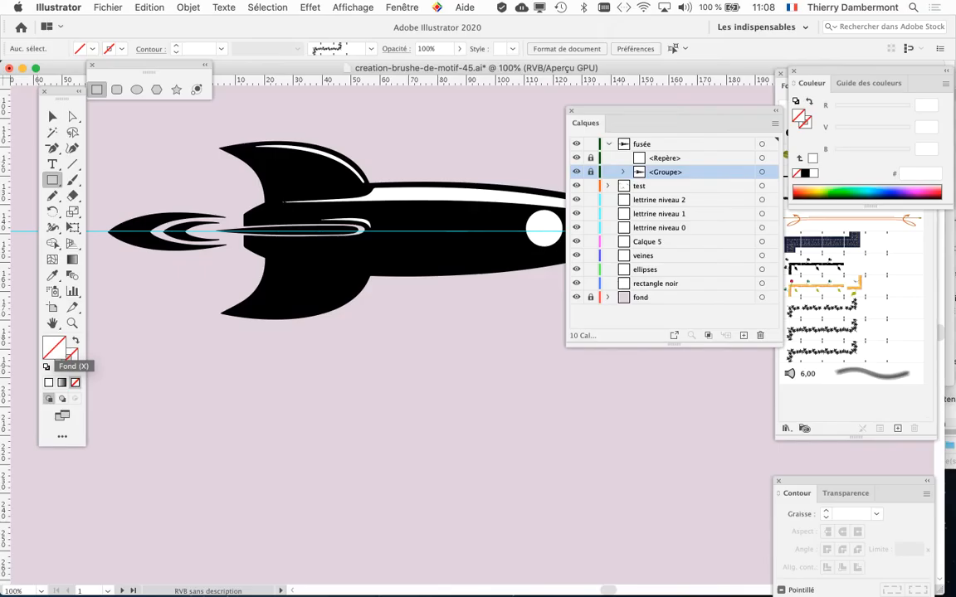
click(404, 7)
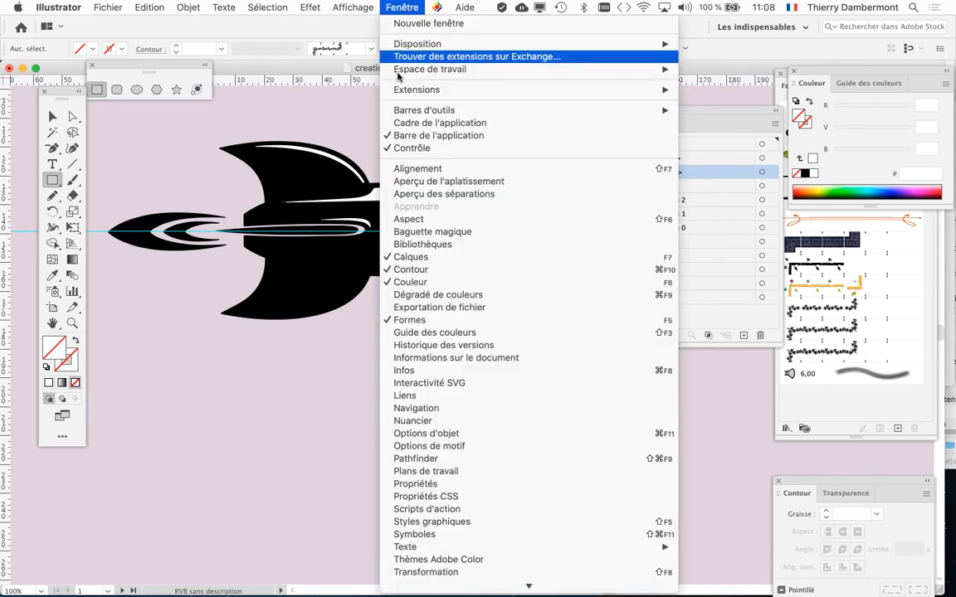
click(531, 420)
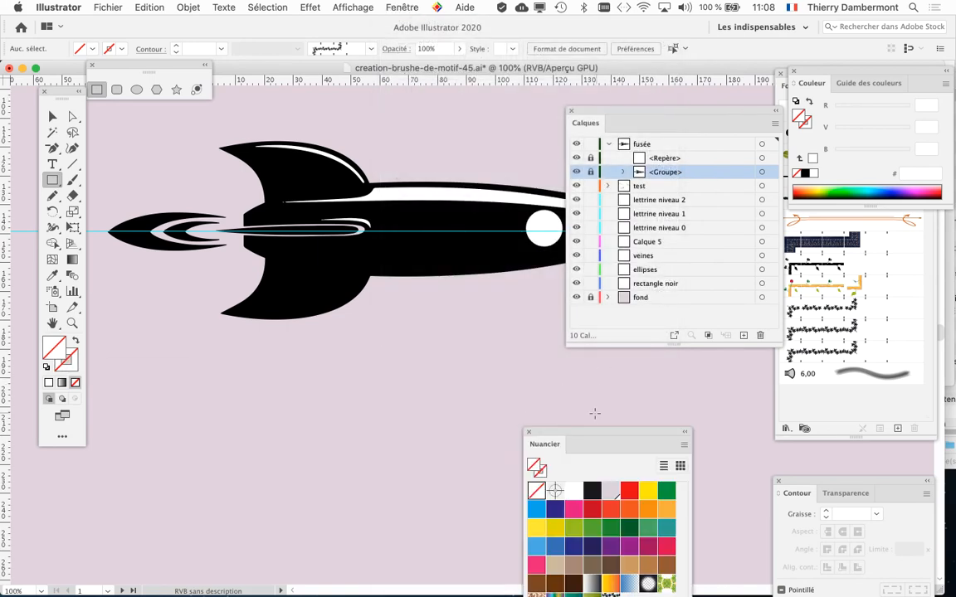
drag(556, 434, 399, 127)
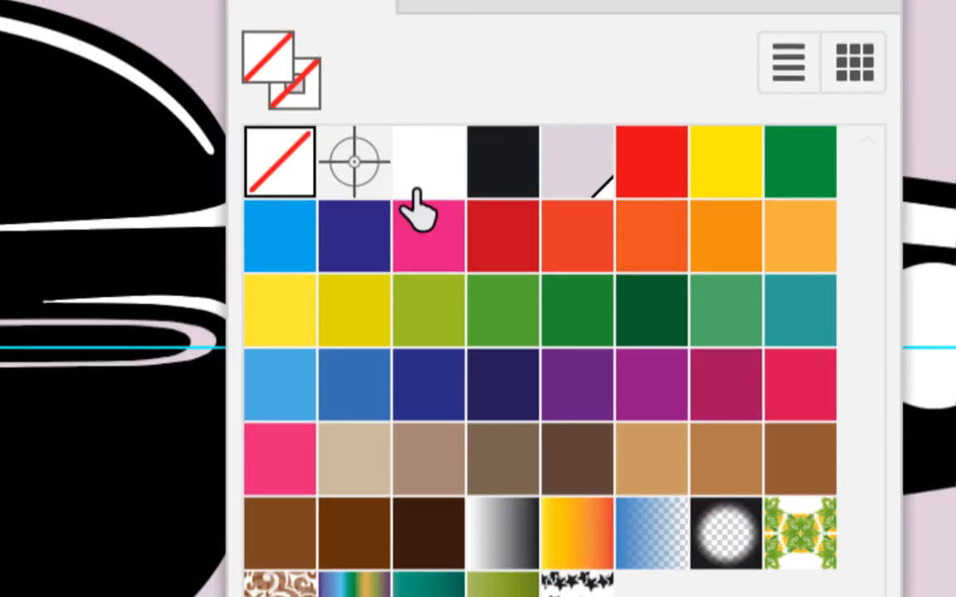
click(414, 191)
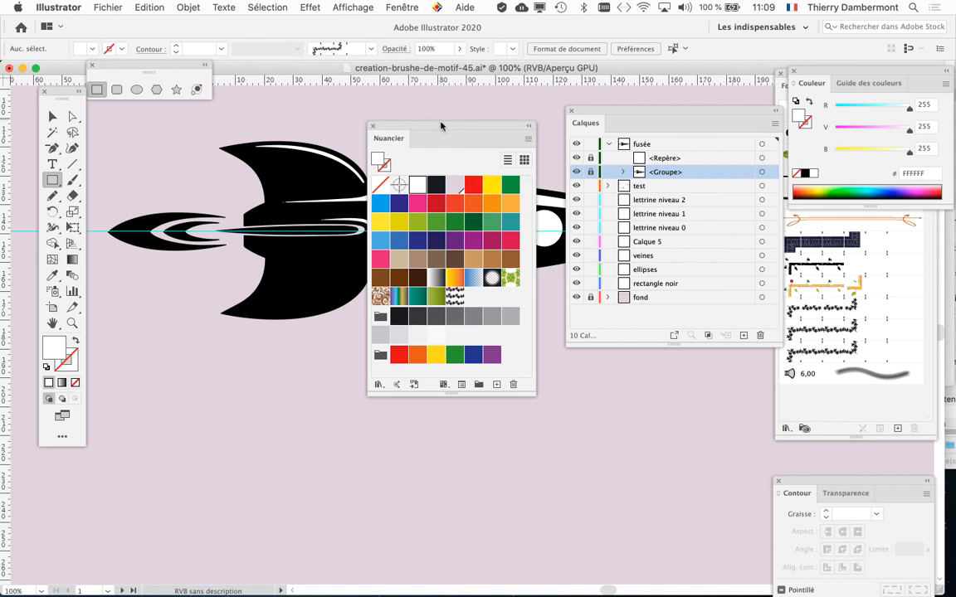
- Draw a white rectangle about 44 by 7 mm covering the transparent outline of the rocket's central fin
drag(441, 125, 448, 300)
scroll(266, 174, up, 3)
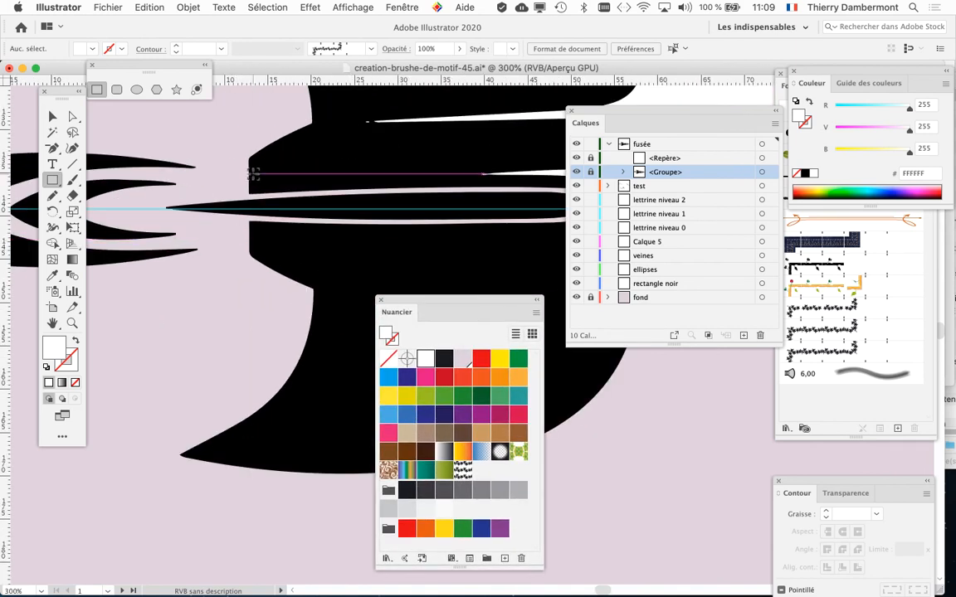
scroll(253, 174, up, 1)
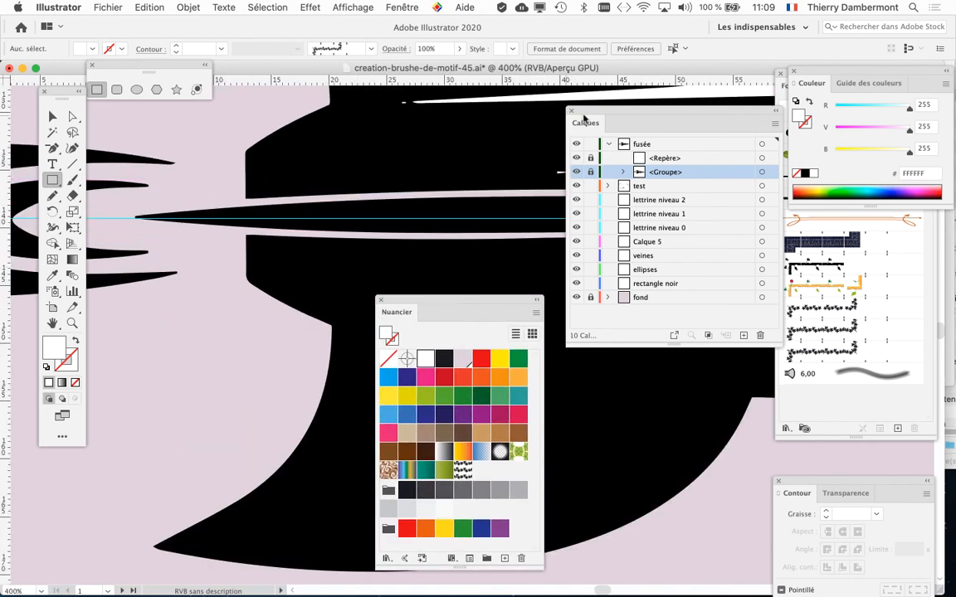
drag(627, 116, 639, 335)
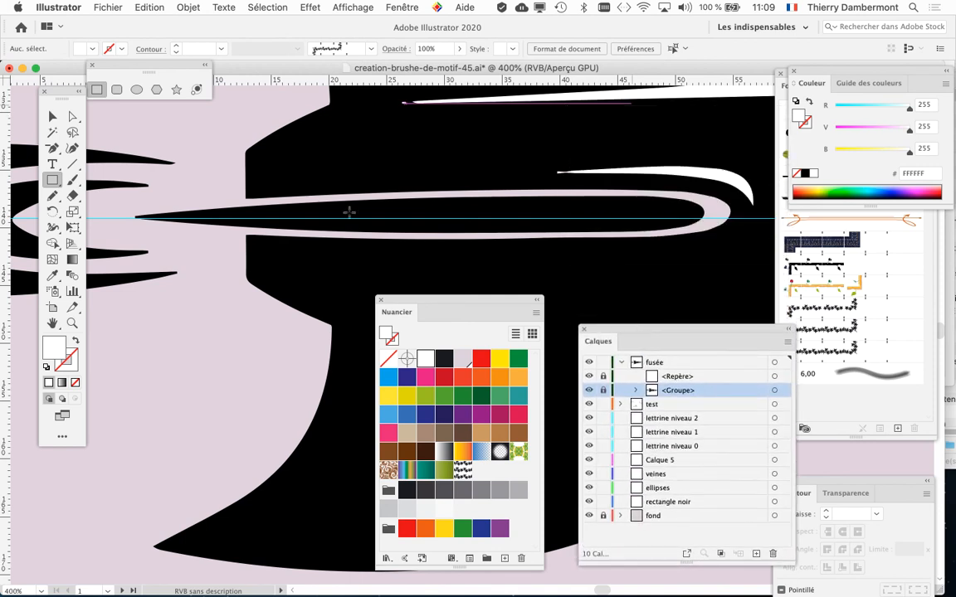
drag(245, 170, 755, 253)
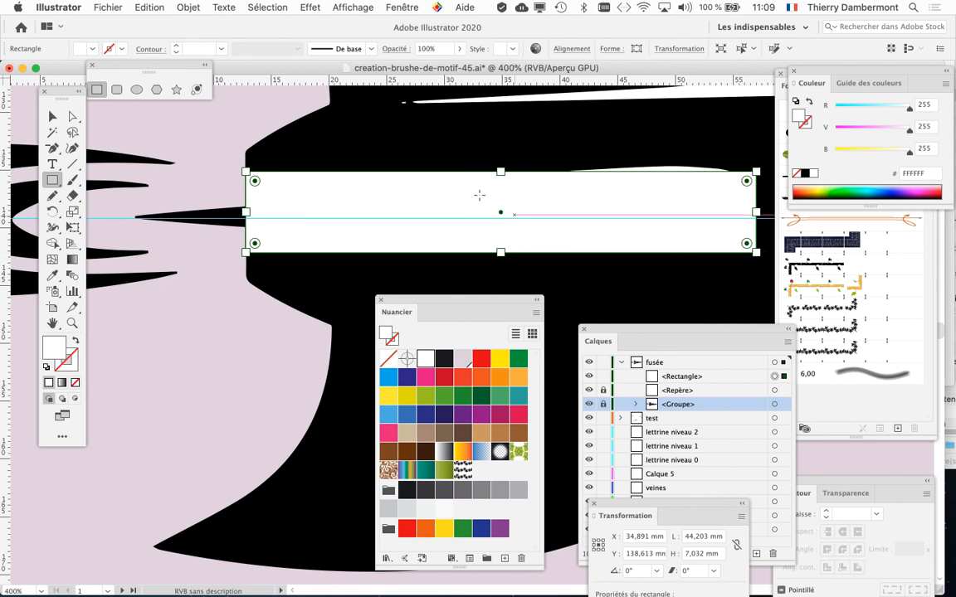
- Place the white rectangle below the rocket group in the fusée layer and clear the view of the whole rocket
drag(643, 330, 615, 86)
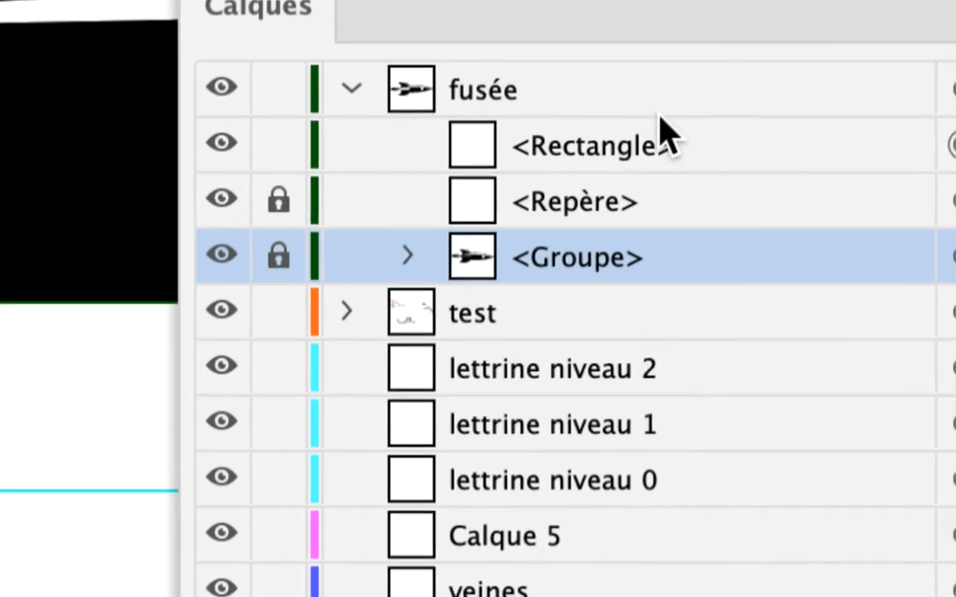
click(689, 133)
drag(681, 133, 665, 262)
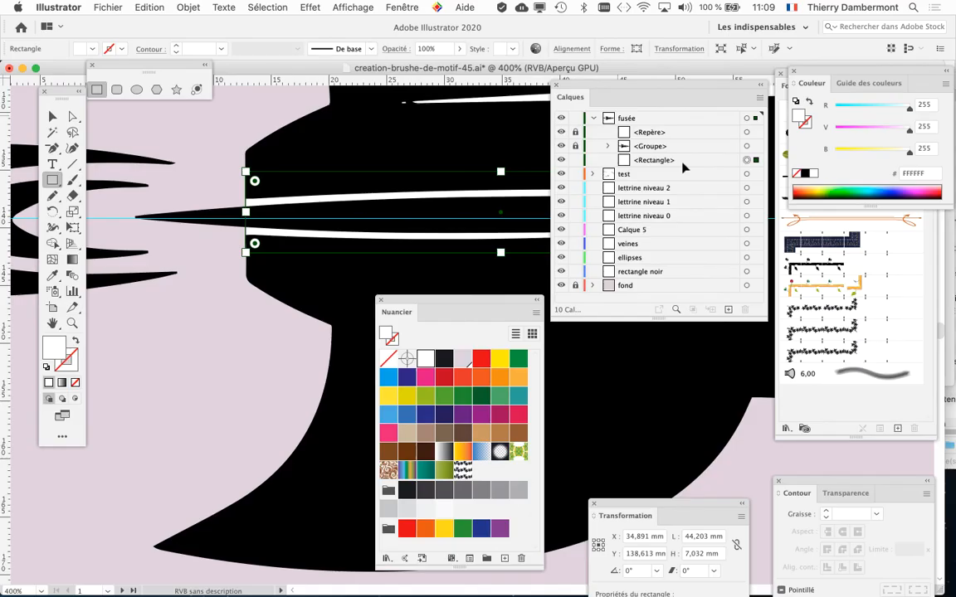
scroll(278, 241, down, 4)
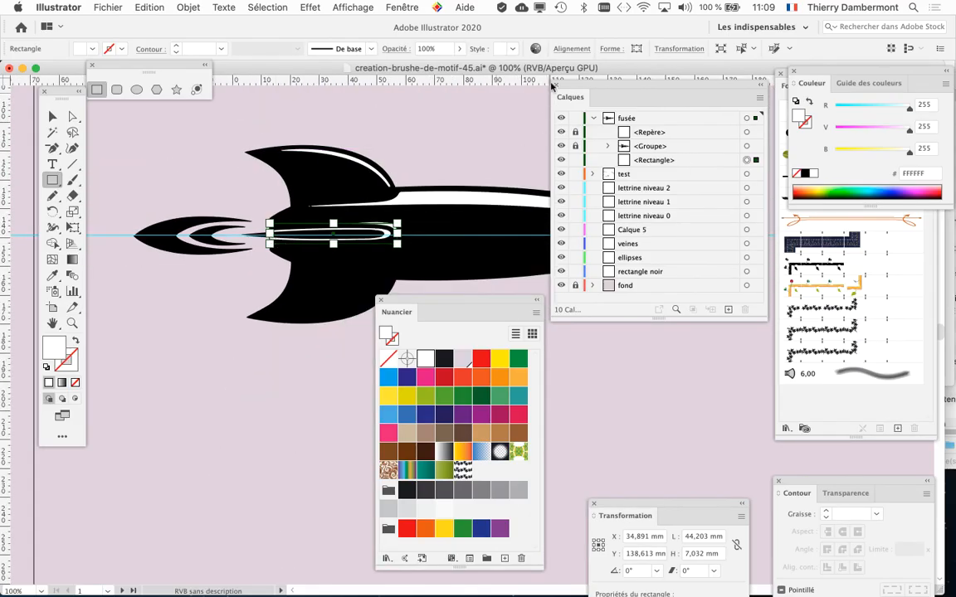
drag(567, 85, 642, 315)
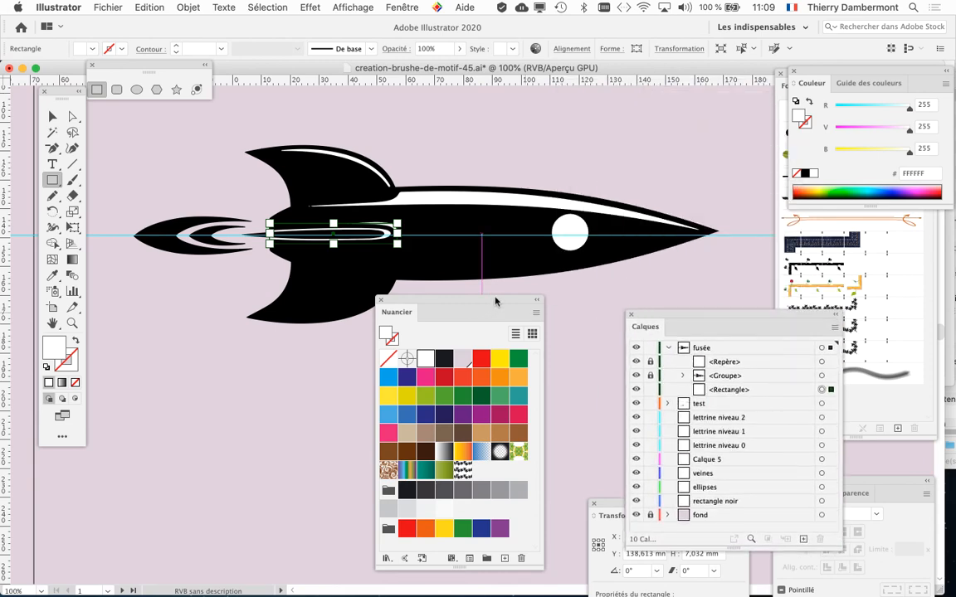
drag(495, 301, 165, 420)
- Save the document under the new name creation-brushe-de-motif-46.ai in the same folder
click(104, 5)
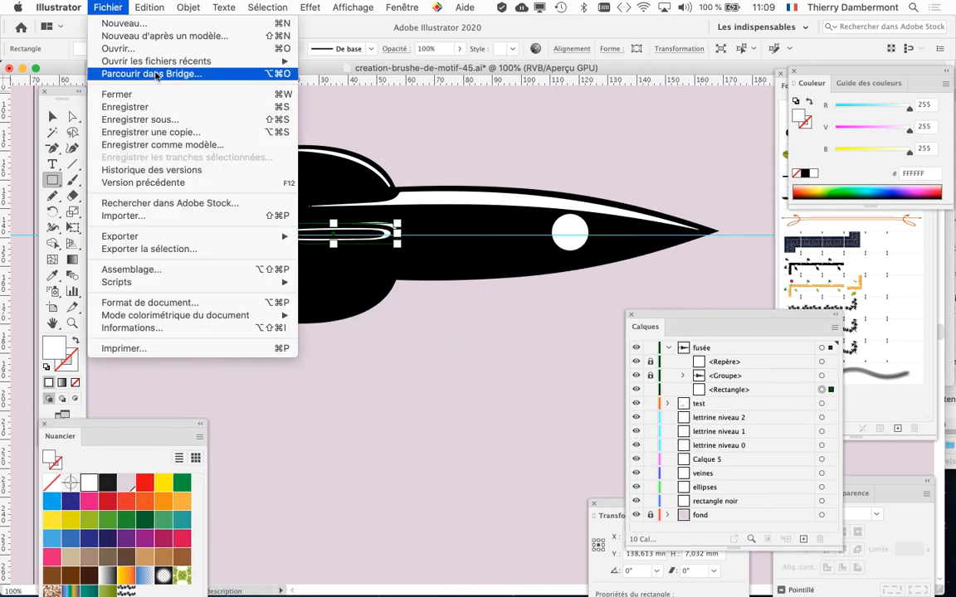
click(181, 121)
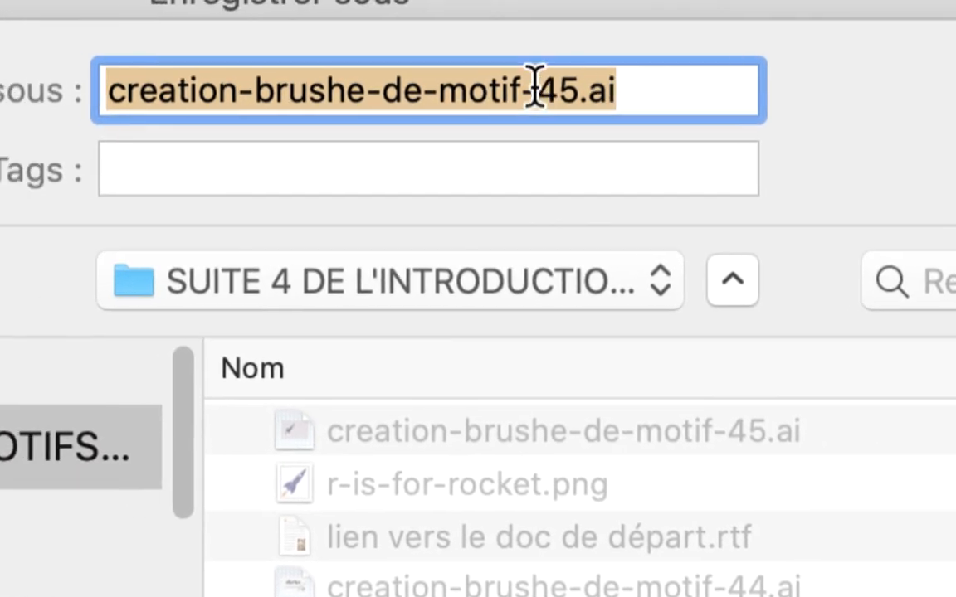
click(541, 87)
drag(543, 90, 557, 89)
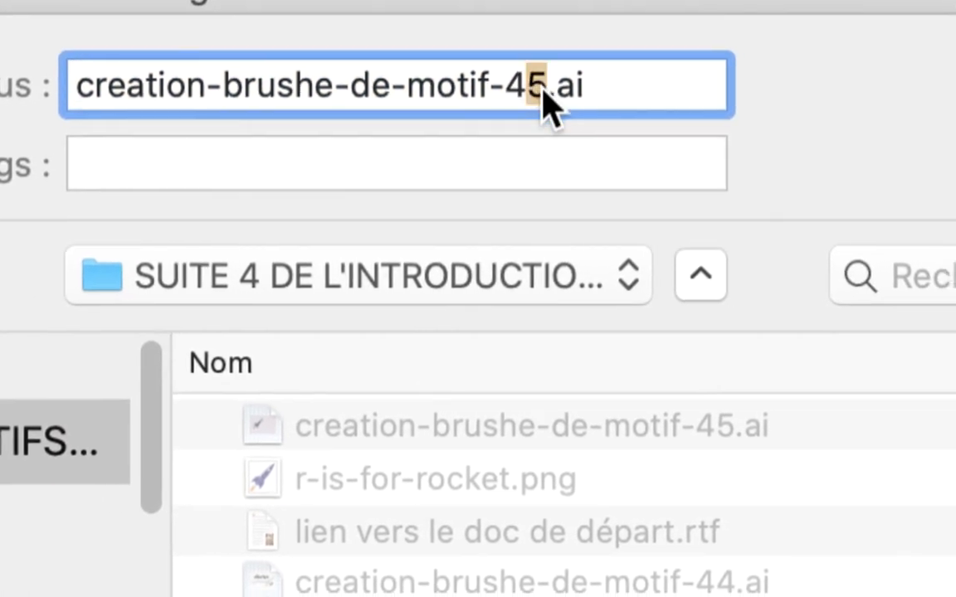
text(6)
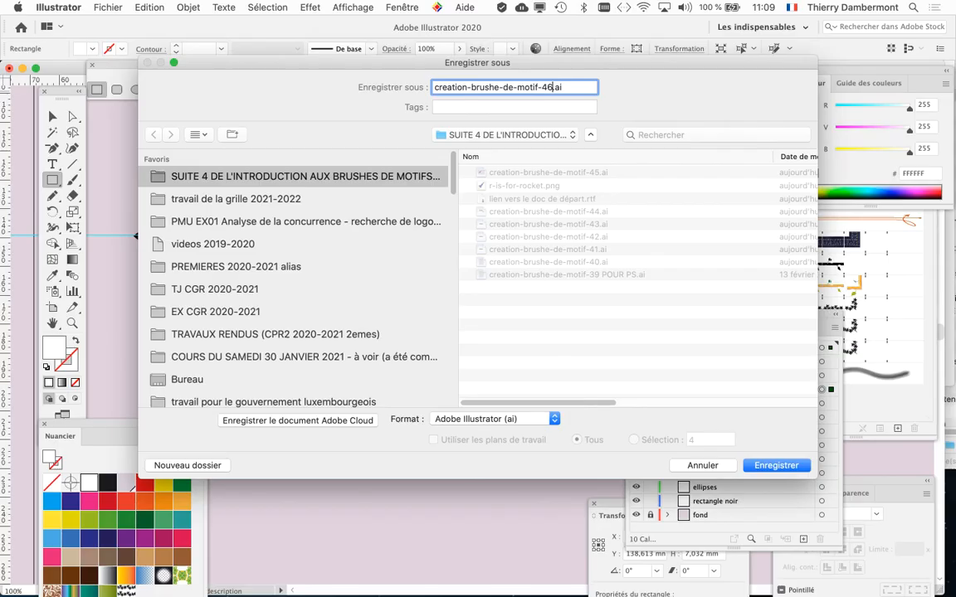
key(Return)
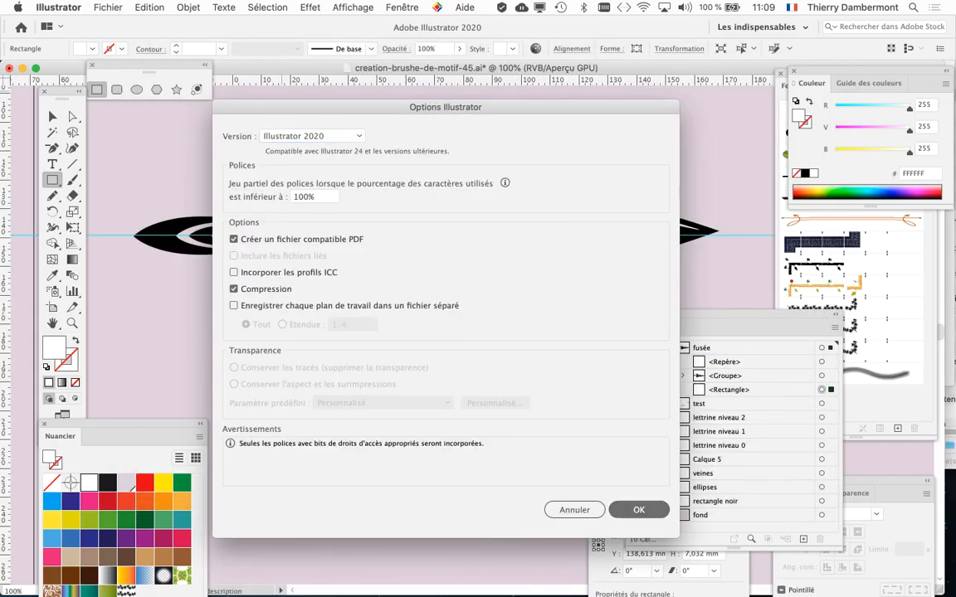